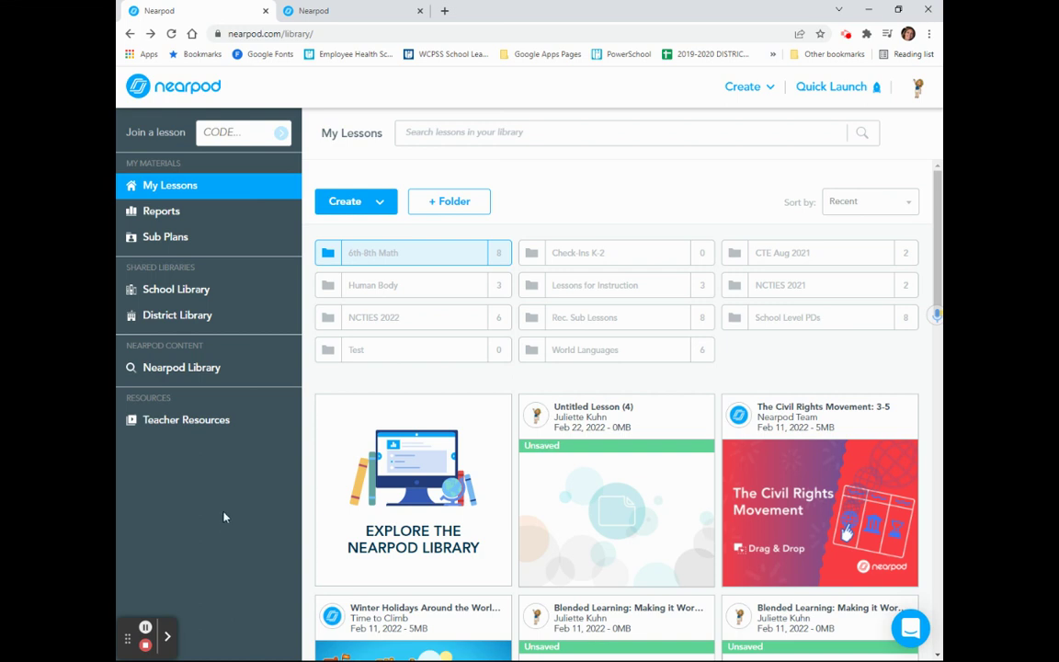
Step: Create a new lesson and rename it 'Cell Choice Board' using the title suggestion
{"action": "left_click", "coordinate": [381, 203]}
{"action": "left_click", "coordinate": [370, 237]}
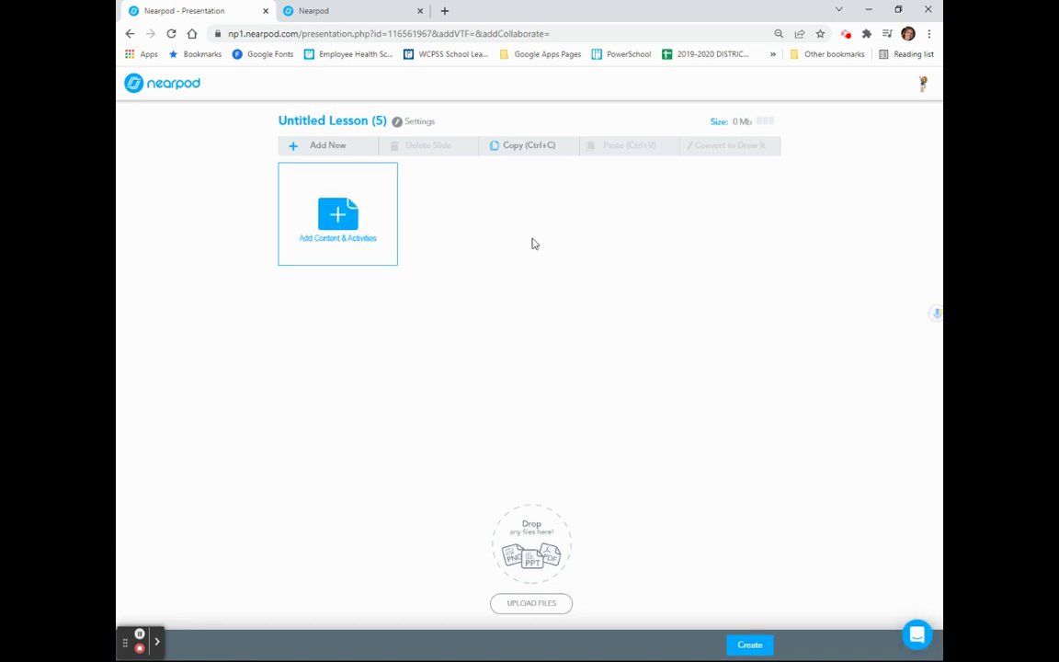
{"action": "left_click", "coordinate": [360, 120]}
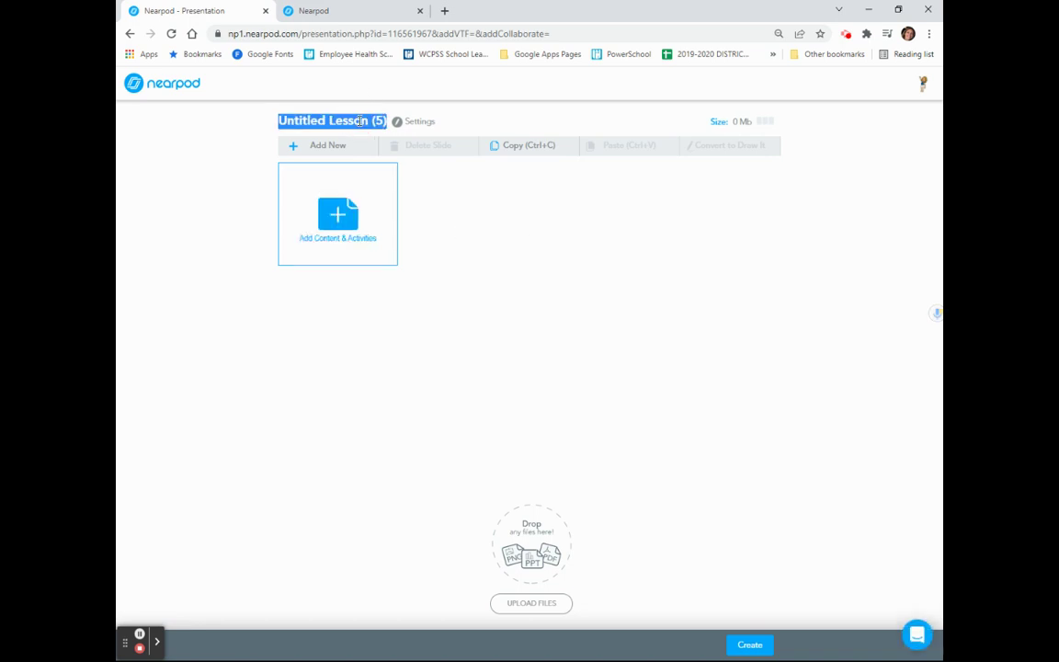
{"action": "type", "text": "Ce"}
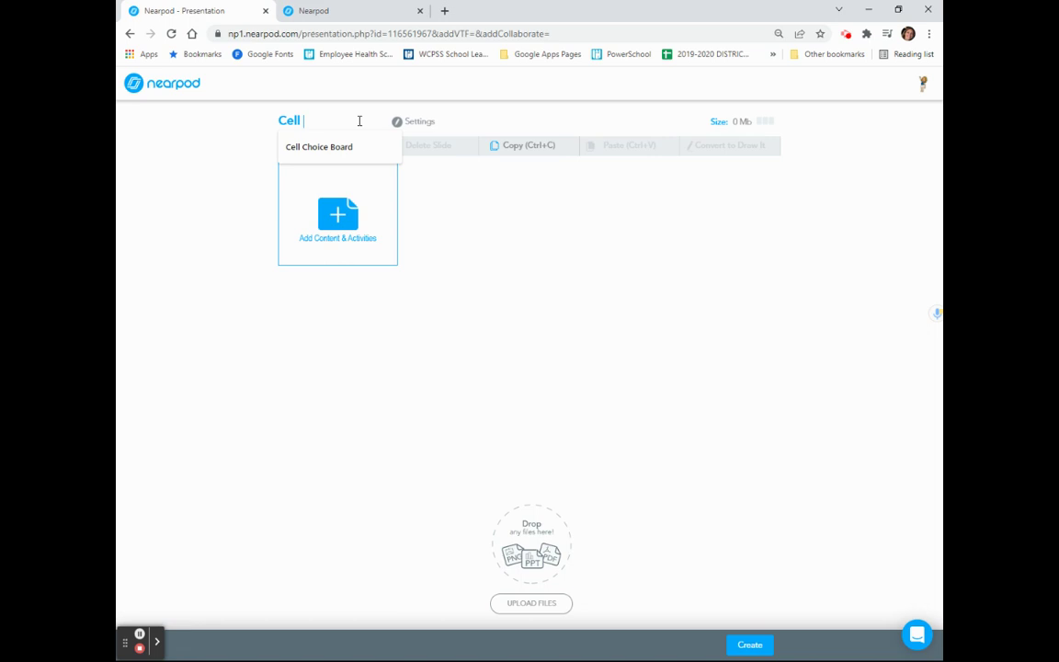
{"action": "type", "text": "ll"}
{"action": "left_click", "coordinate": [343, 146]}
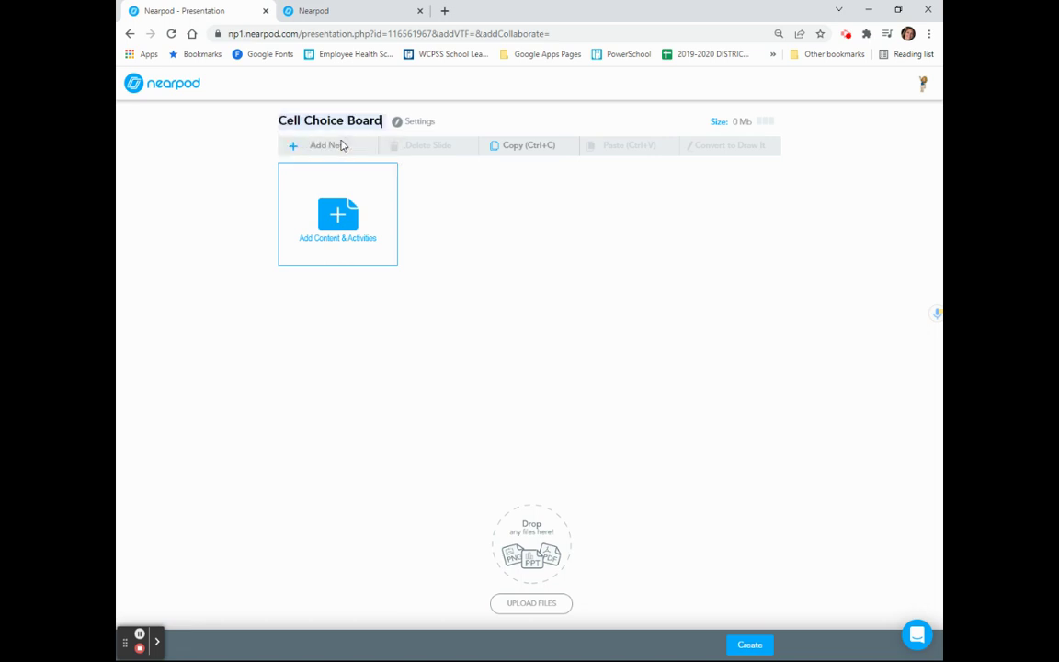
Step: Add a blank Slides content slide to the lesson from the content picker
{"action": "left_click", "coordinate": [343, 218]}
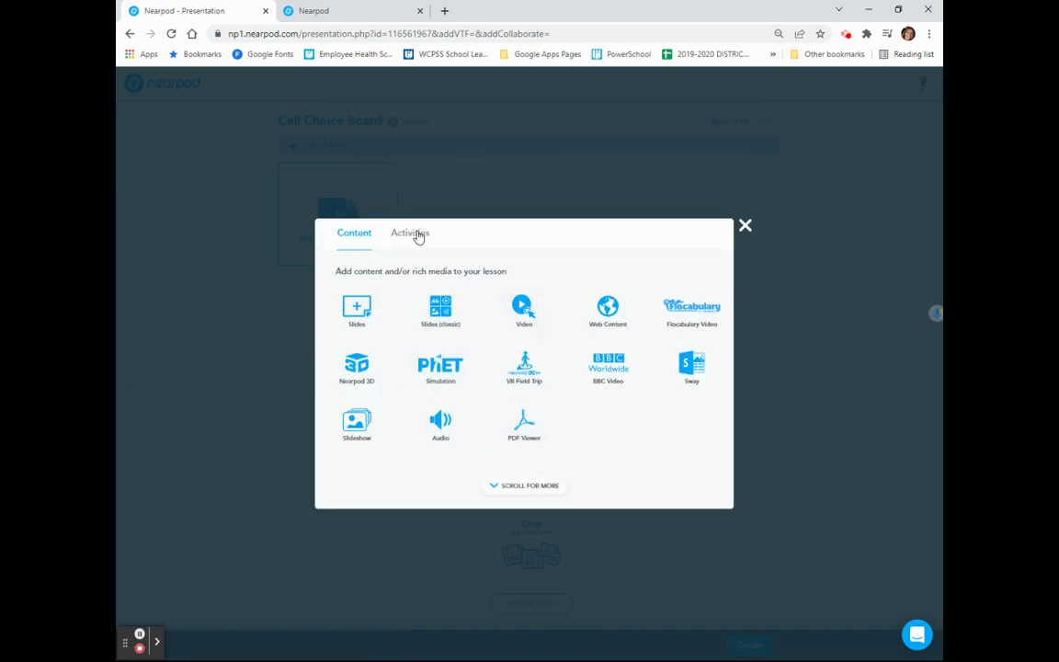
{"action": "left_click", "coordinate": [356, 317]}
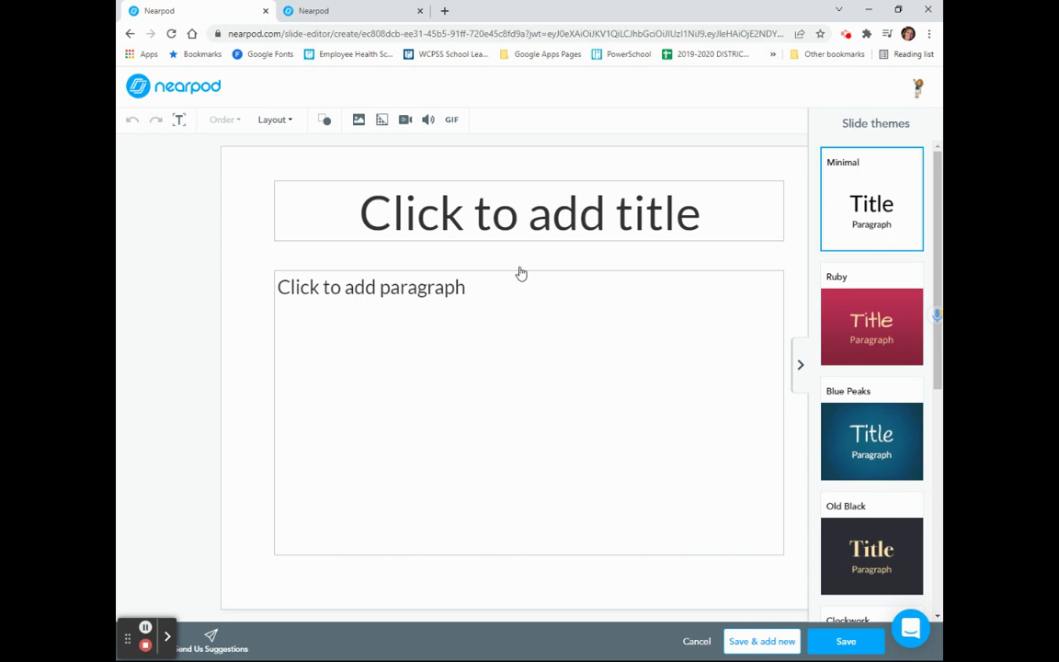
Step: Enter 'Cell Choice Board' as the slide title
{"action": "left_click", "coordinate": [513, 220]}
{"action": "type", "text": "Cell Choice Board"}
{"action": "left_click", "coordinate": [243, 306]}
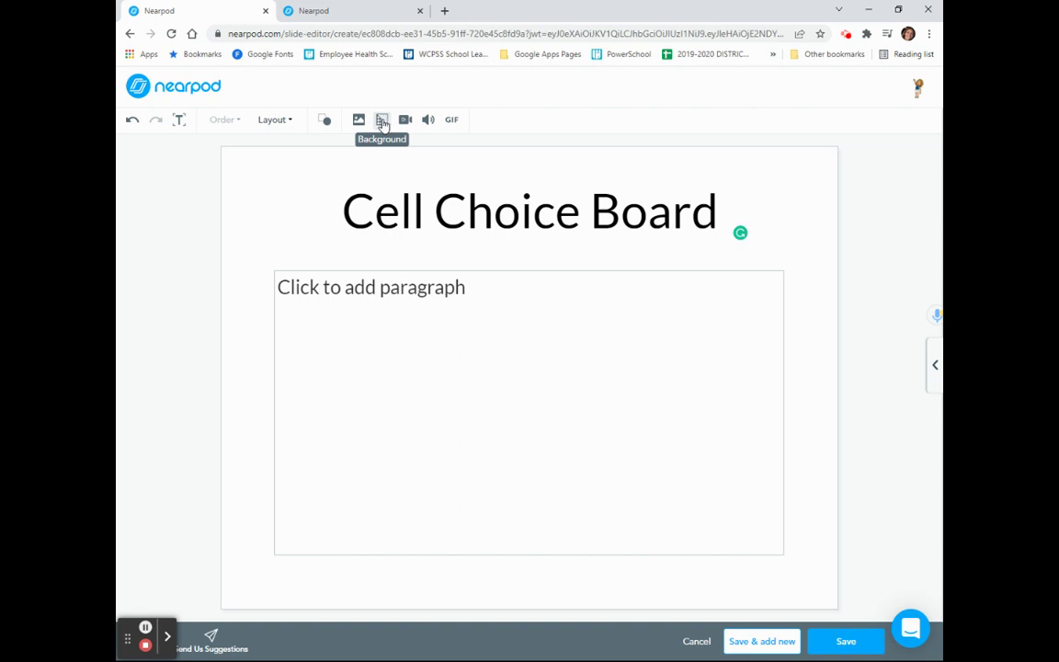
Step: Set the slide background colour to pale yellow
{"action": "left_click", "coordinate": [382, 124]}
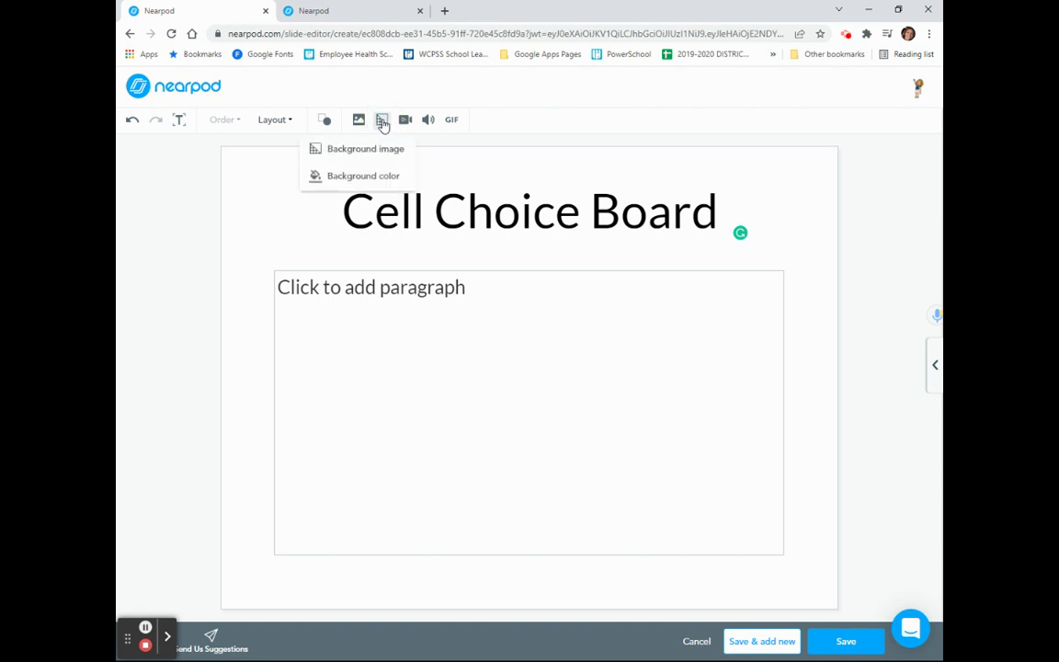
{"action": "left_click", "coordinate": [353, 177]}
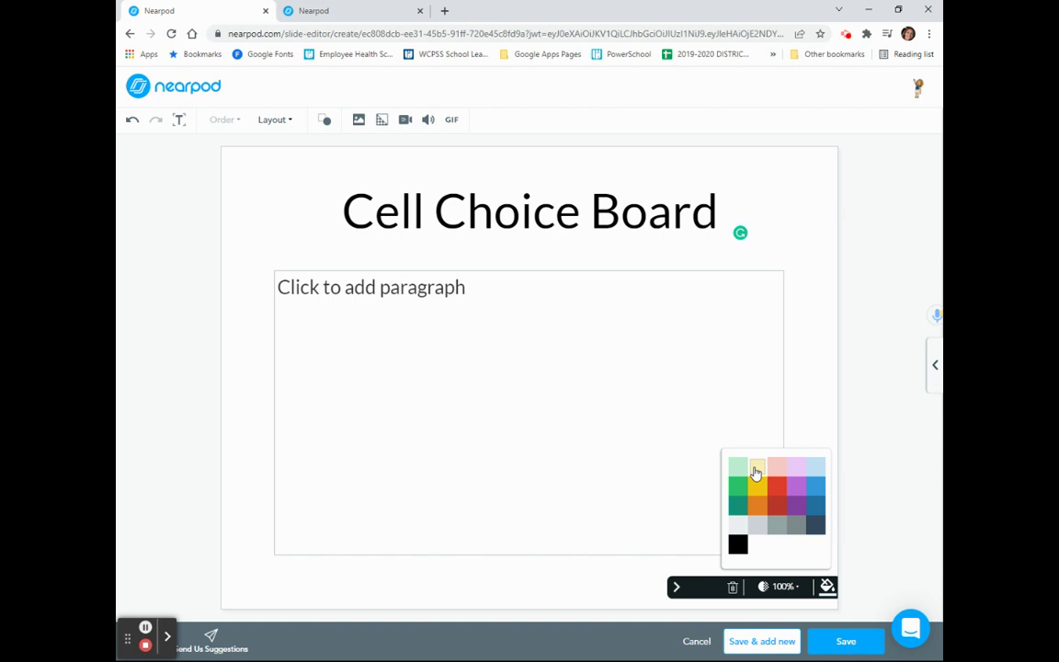
{"action": "left_click", "coordinate": [755, 473]}
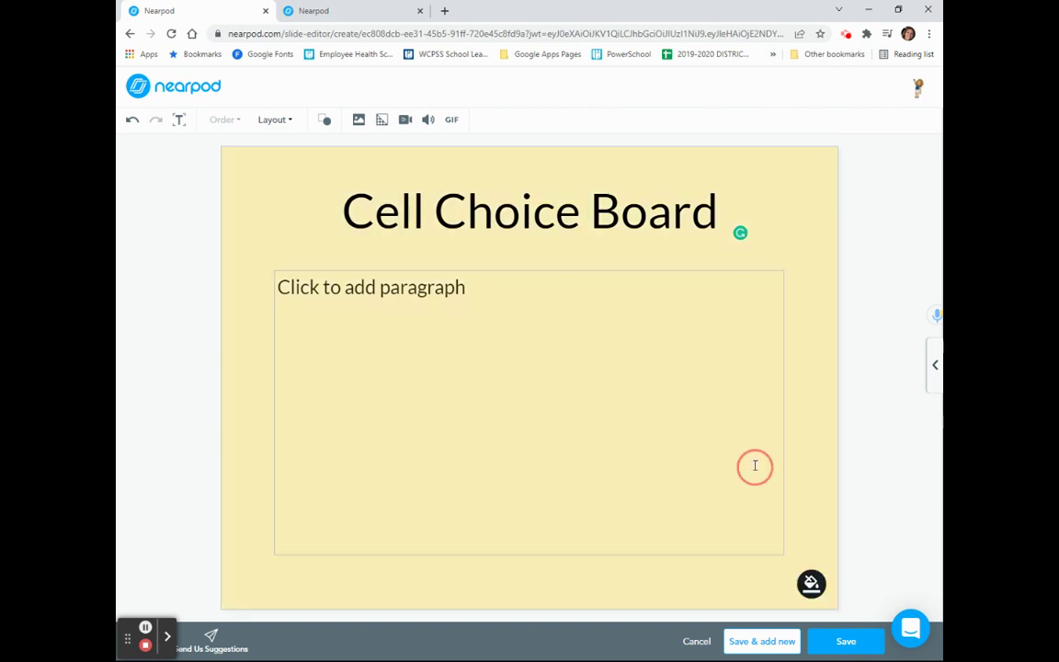
Step: Paste the 'Interactive Video' label into the paragraph box and shrink the box to fit
{"action": "left_click", "coordinate": [384, 292]}
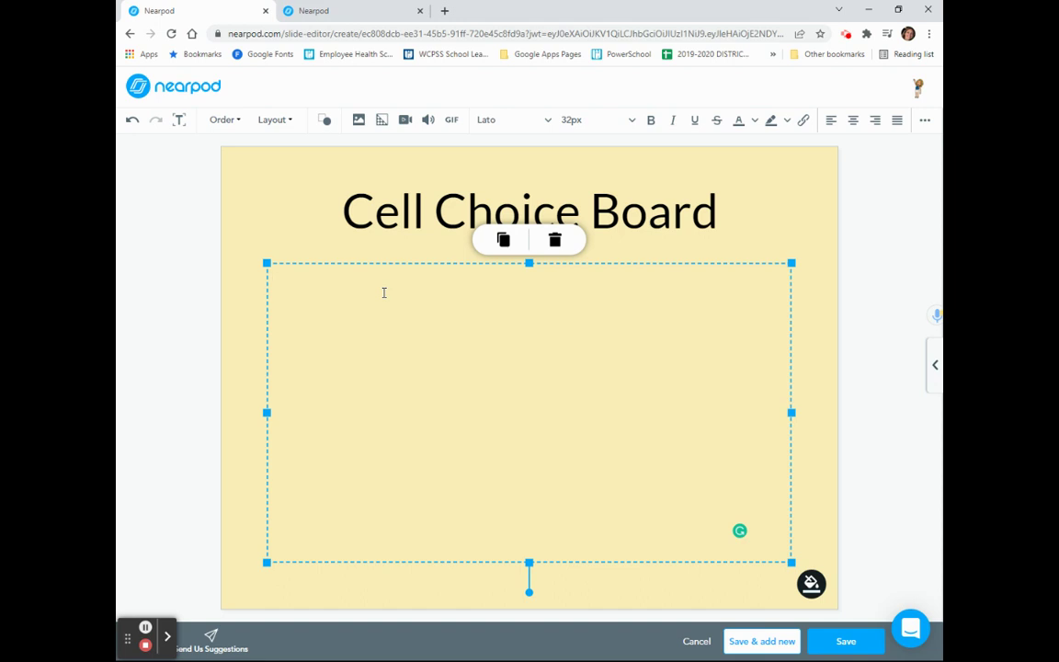
{"action": "type", "text": "Interactive Video"}
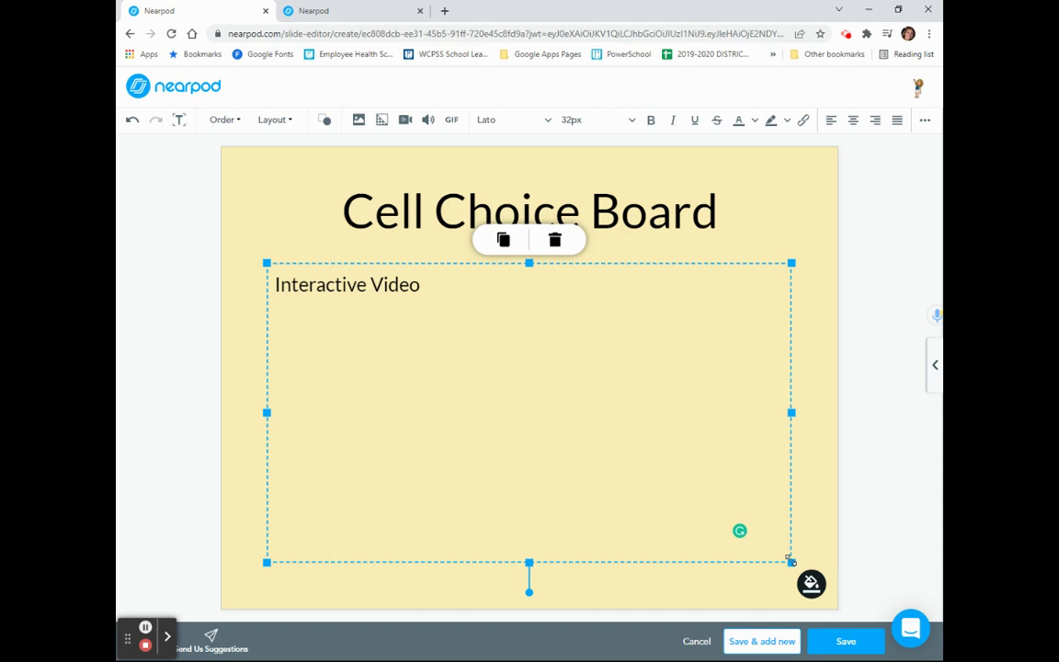
{"action": "left_click_drag", "start_coordinate": [791, 560], "coordinate": [446, 296]}
{"action": "left_click", "coordinate": [552, 358]}
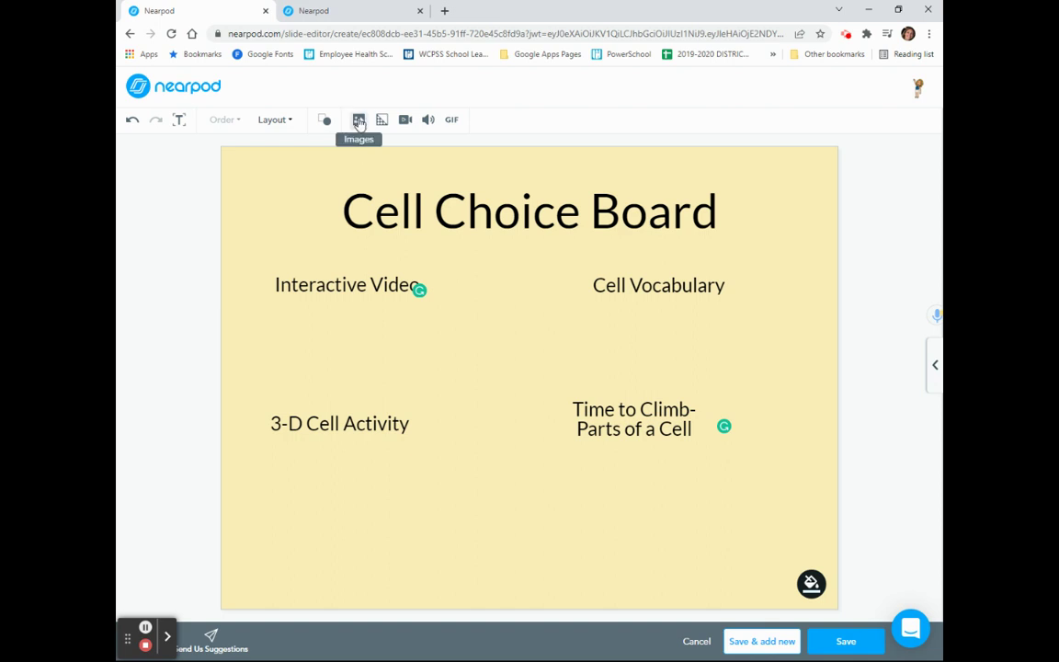
Step: Upload Cell Interactive Video.PNG from Pictures > Nearpod > Nearpod Choiceboard onto the slide
{"action": "left_click", "coordinate": [359, 123]}
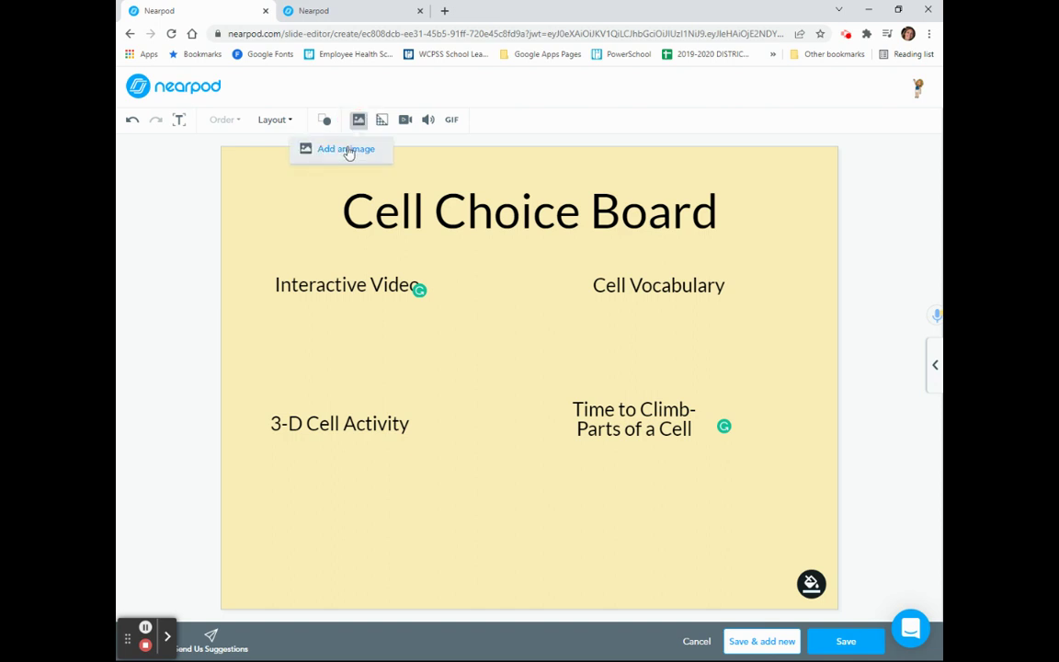
{"action": "left_click", "coordinate": [348, 153]}
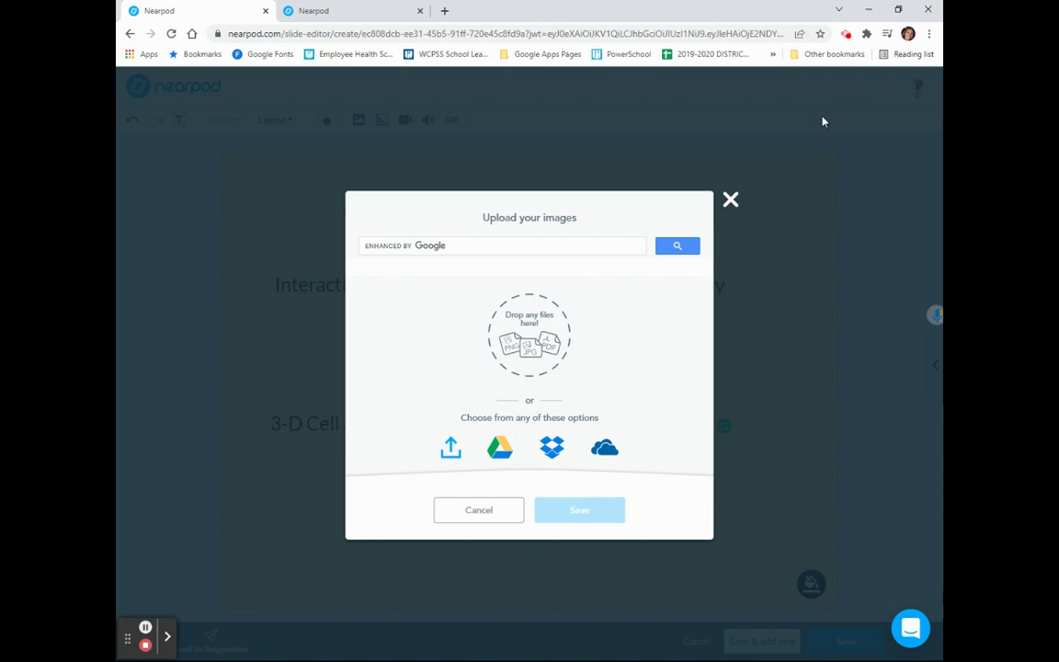
{"action": "left_click", "coordinate": [451, 447]}
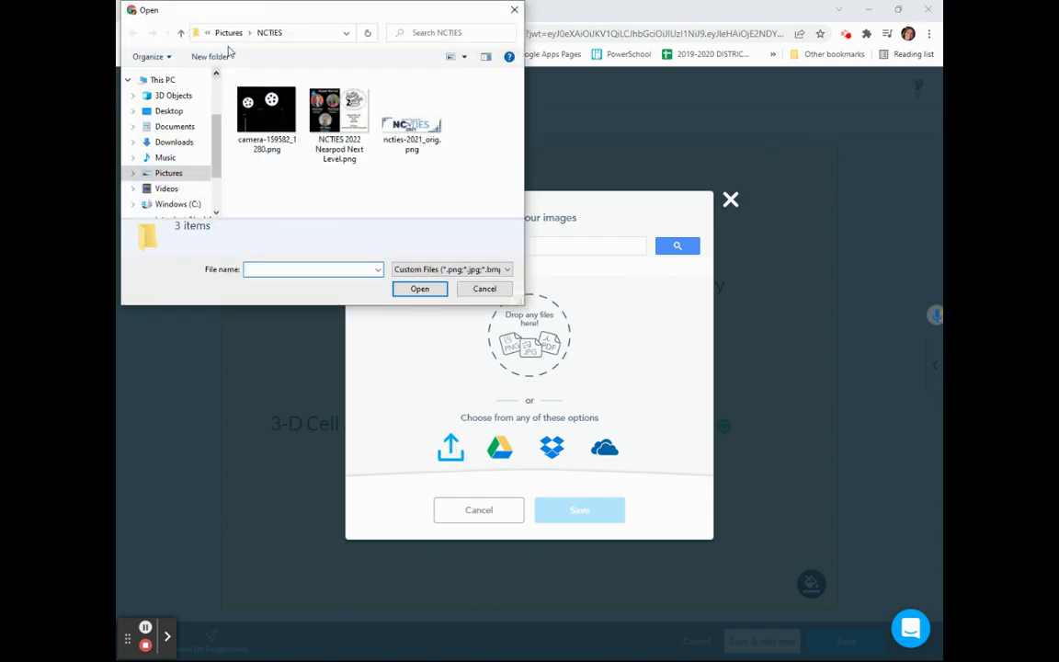
{"action": "left_click", "coordinate": [229, 33]}
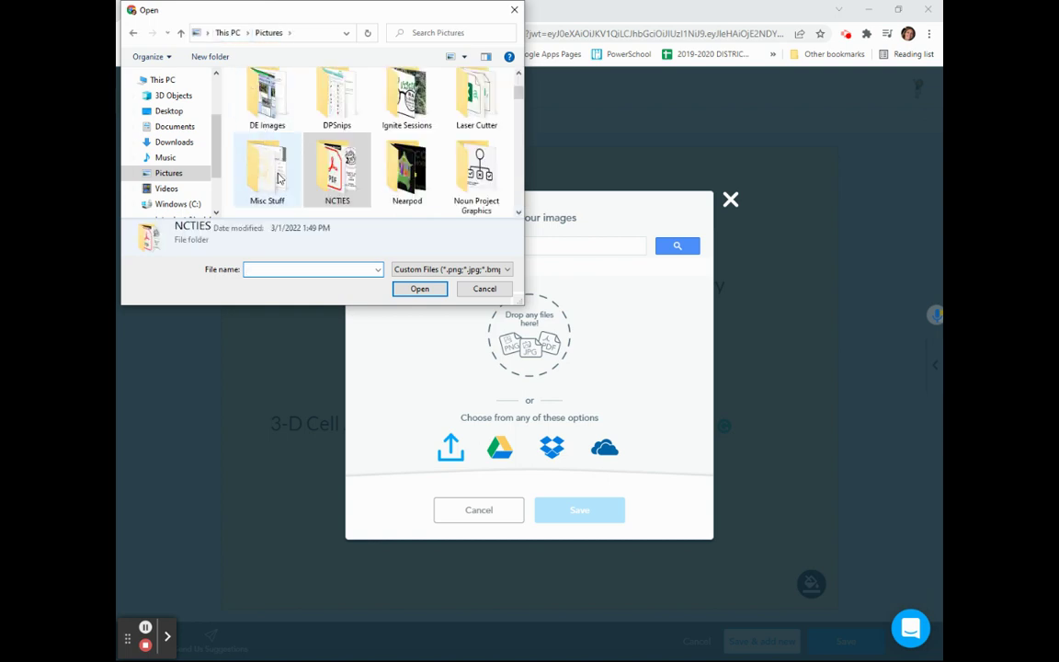
{"action": "double_click", "coordinate": [382, 179]}
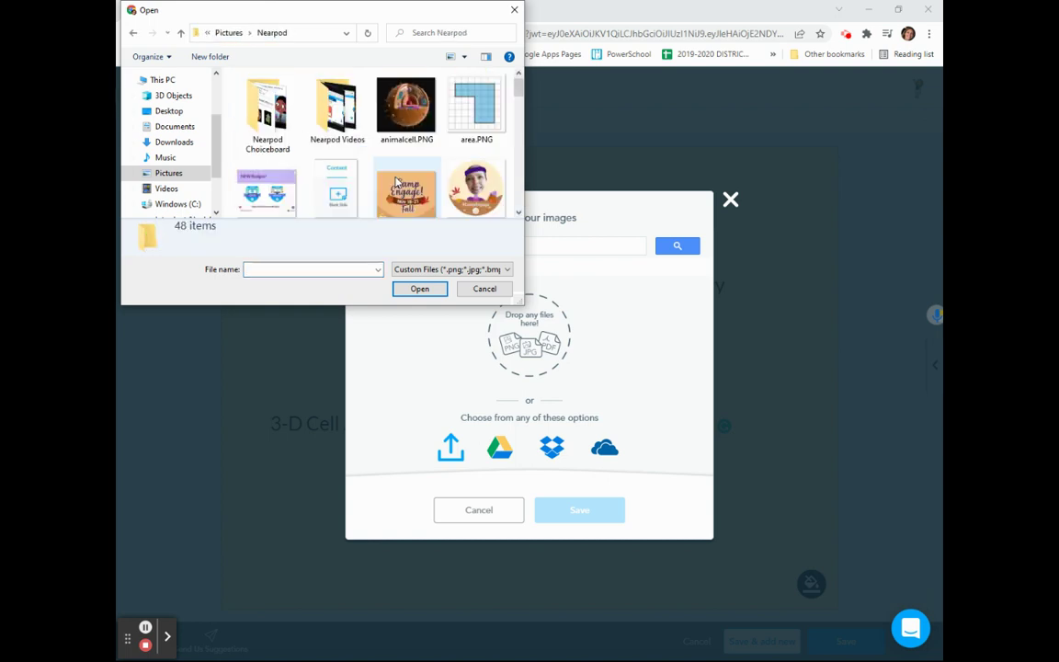
{"action": "double_click", "coordinate": [268, 115]}
{"action": "left_click", "coordinate": [268, 118]}
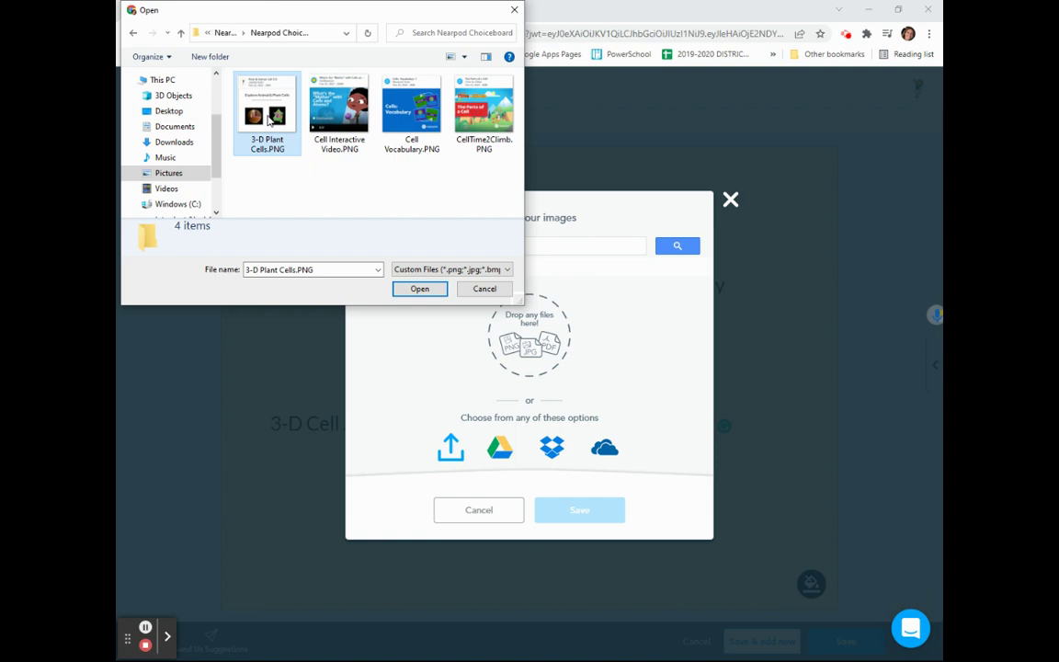
{"action": "left_click", "coordinate": [318, 110]}
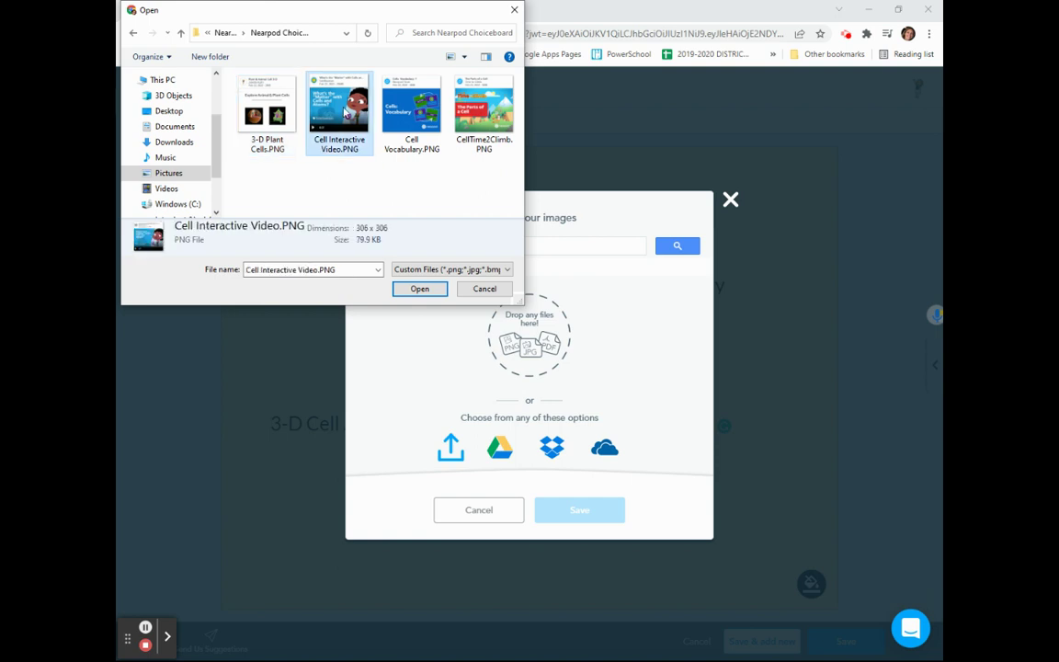
{"action": "left_click", "coordinate": [417, 289]}
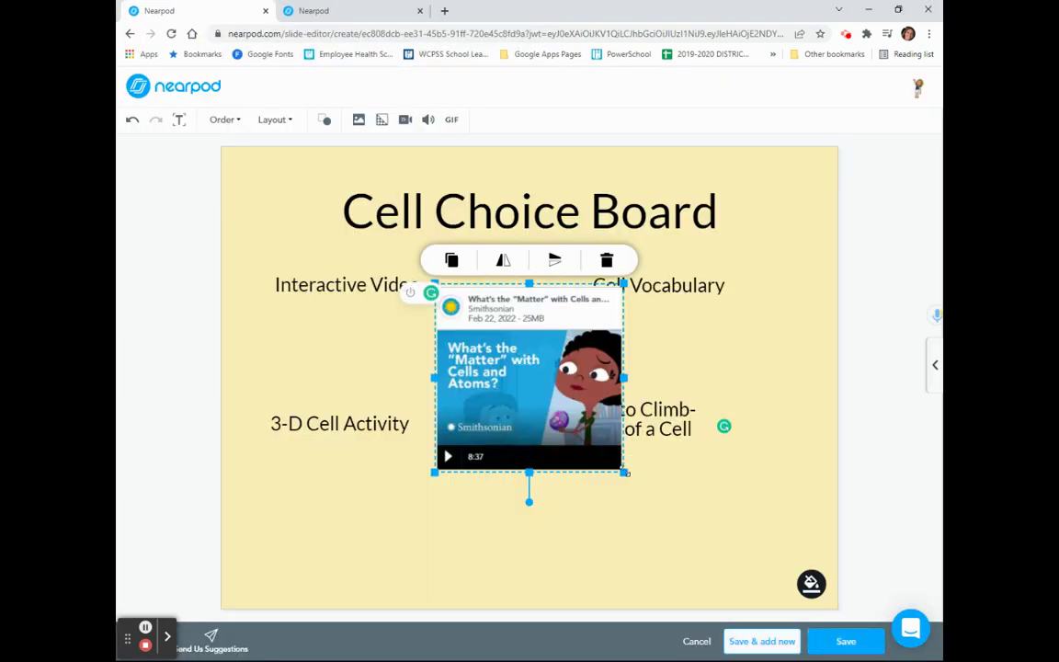
Step: Shrink the video thumbnail and move it just above the 3-D Cell Activity label
{"action": "left_click_drag", "start_coordinate": [627, 473], "coordinate": [529, 378]}
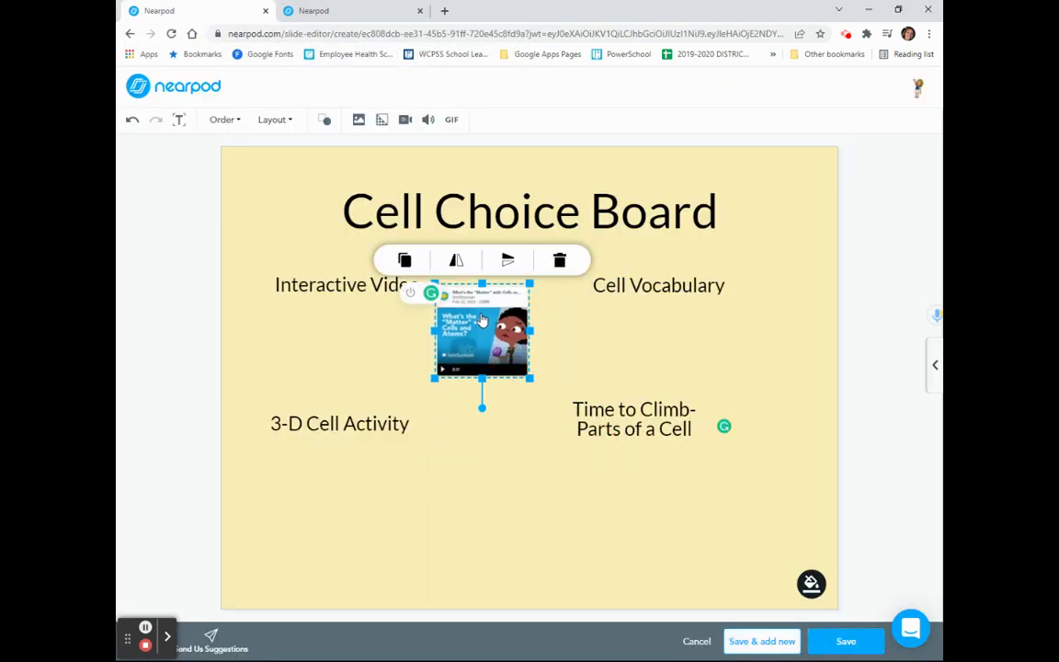
{"action": "left_click_drag", "start_coordinate": [482, 319], "coordinate": [345, 328]}
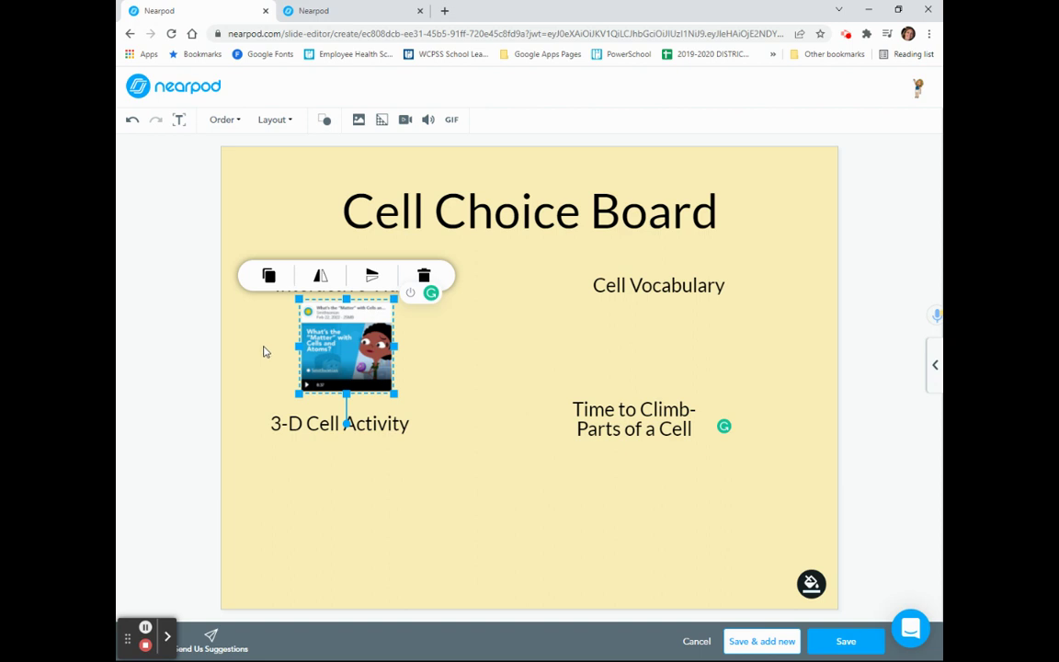
{"action": "left_click", "coordinate": [262, 352]}
{"action": "left_click", "coordinate": [316, 326]}
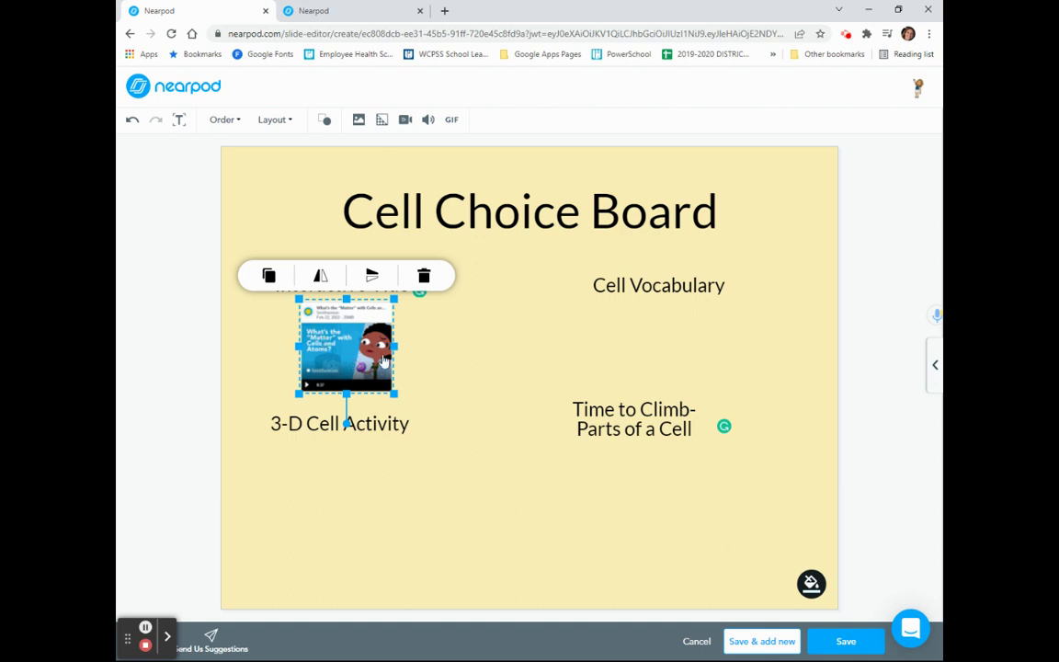
Step: Select the full Interactive Video label text for linking
{"action": "left_click", "coordinate": [444, 345]}
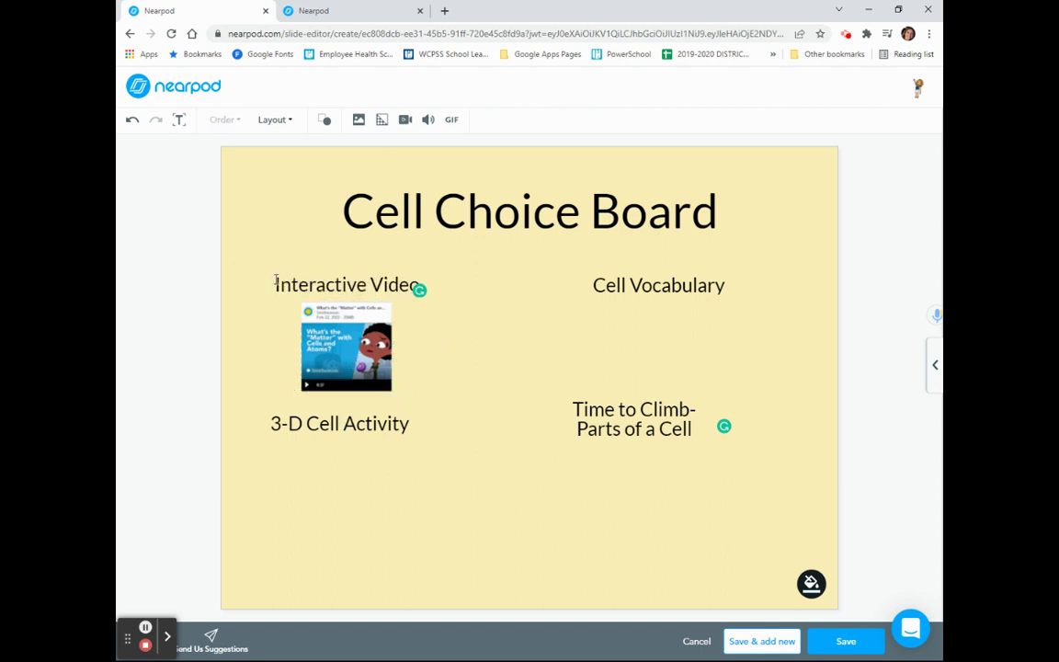
{"action": "left_click_drag", "start_coordinate": [276, 280], "coordinate": [422, 278]}
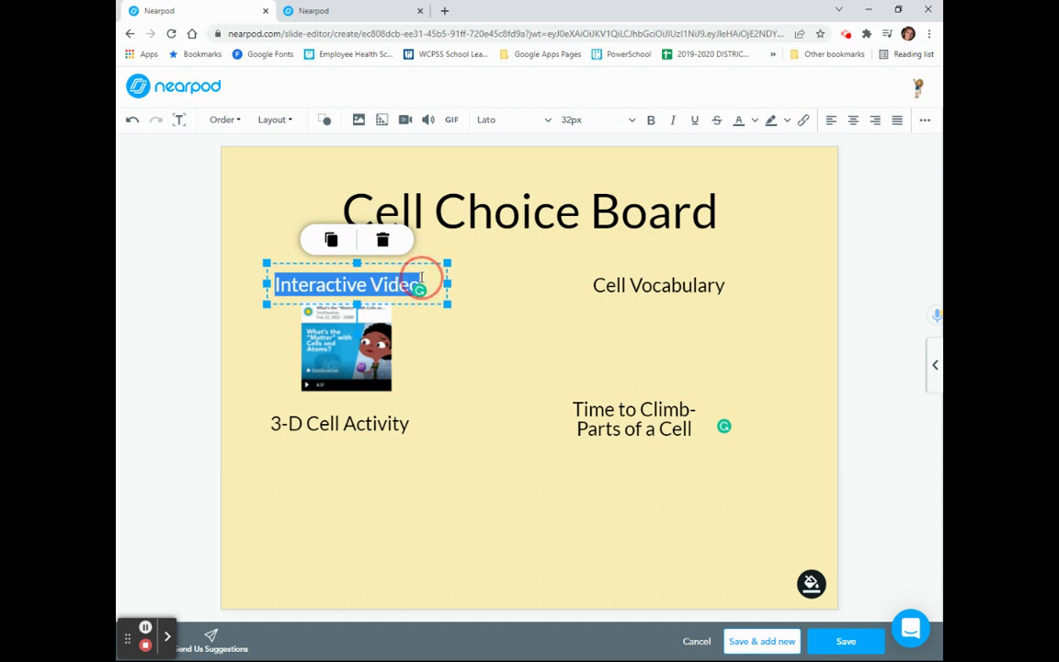
Step: Launch a new student-paced session of the NCTIES 2022 cells-and-atoms video and copy its join link
{"action": "left_click", "coordinate": [336, 18]}
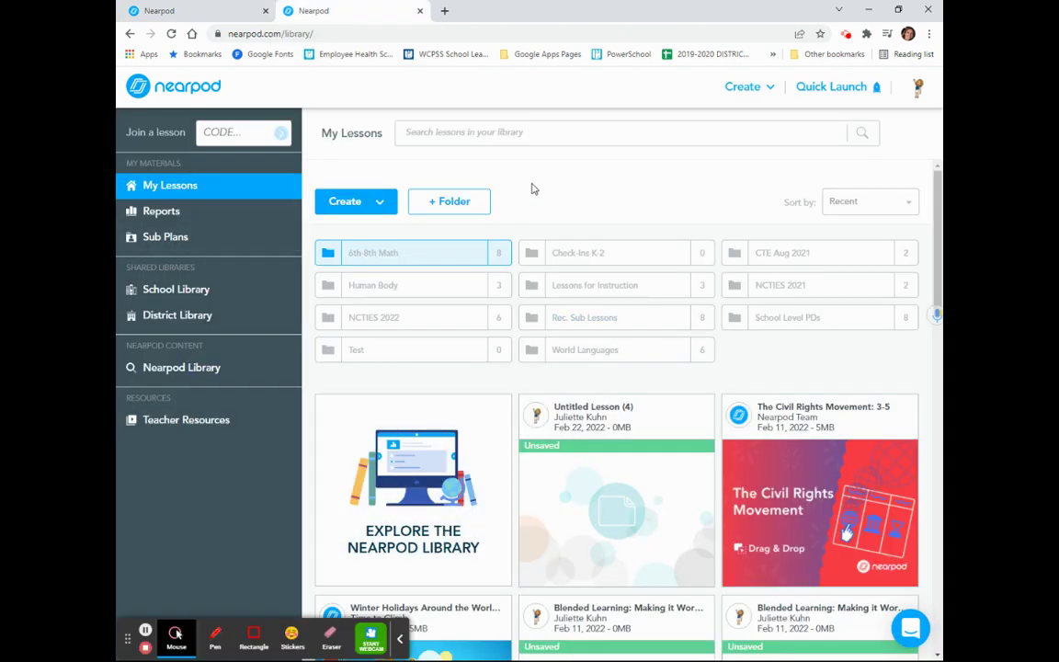
{"action": "left_click", "coordinate": [413, 323]}
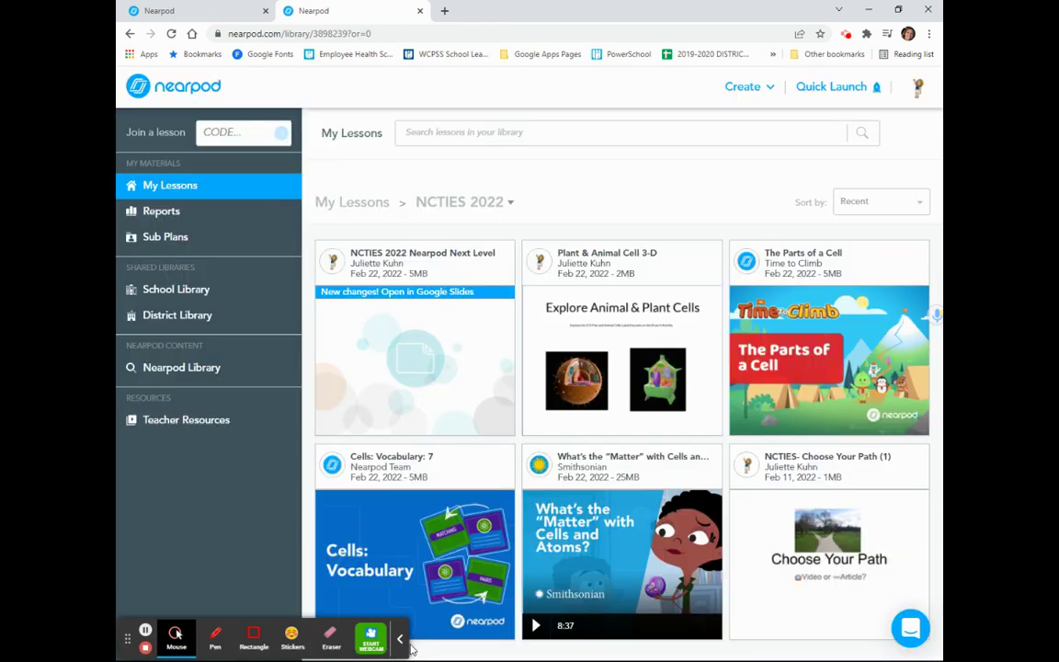
{"action": "left_click", "coordinate": [402, 641]}
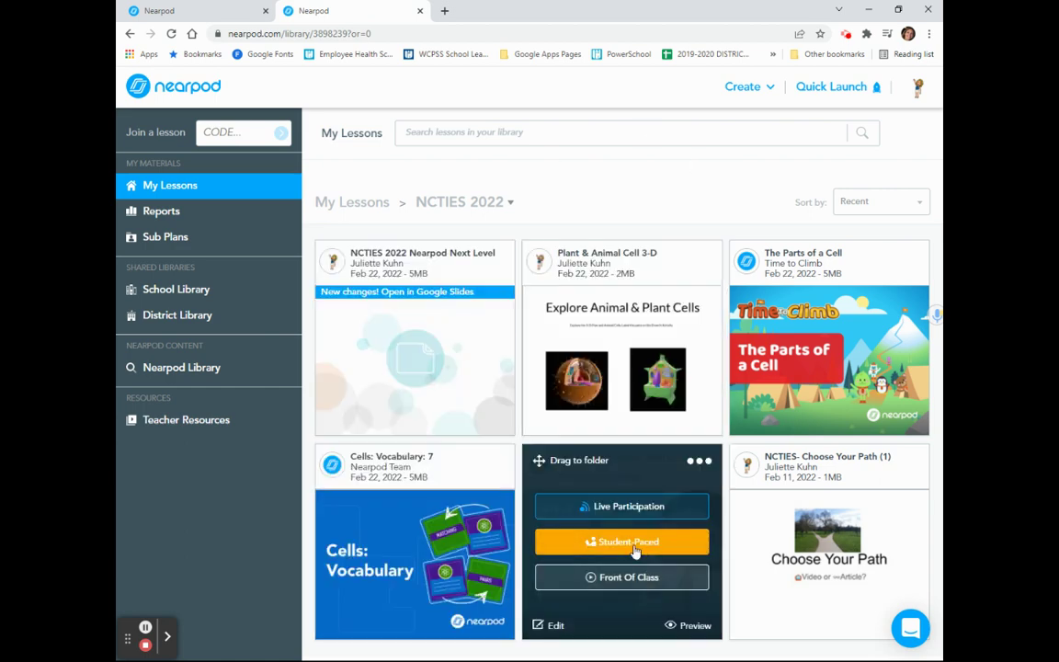
{"action": "left_click", "coordinate": [635, 550]}
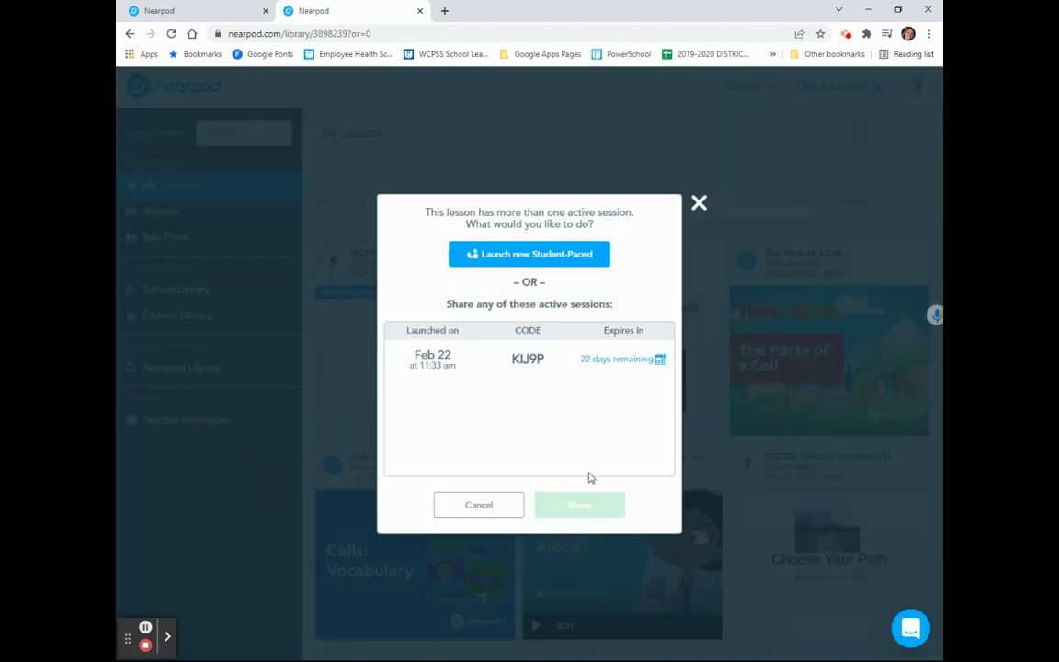
{"action": "left_click", "coordinate": [506, 256]}
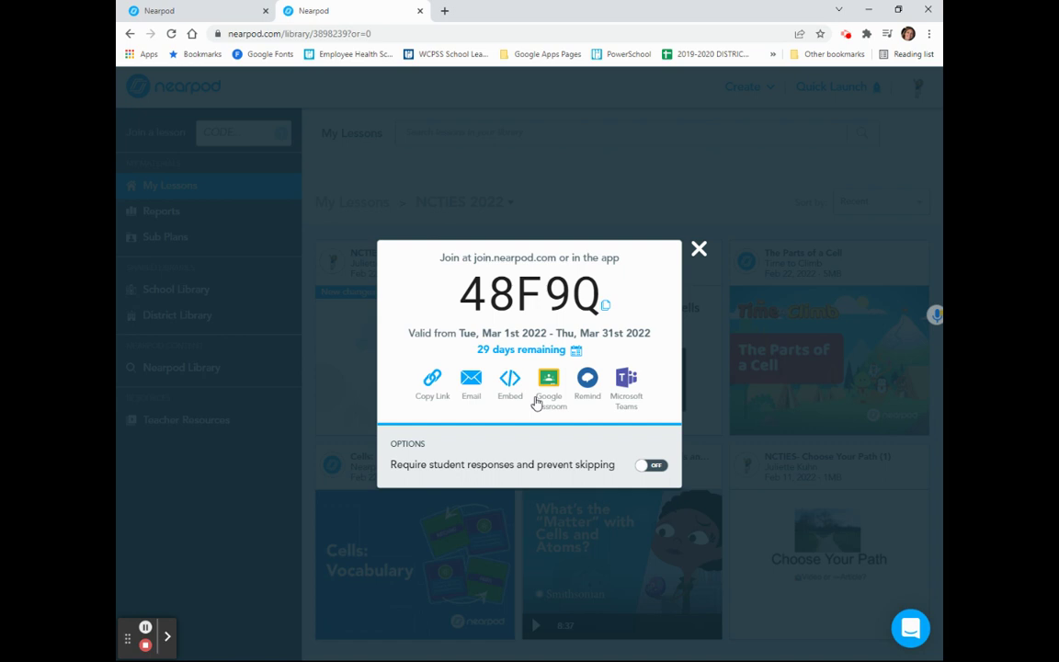
{"action": "left_click", "coordinate": [434, 384]}
Step: Hyperlink the Interactive Video label to the copied student join URL
{"action": "left_click", "coordinate": [191, 9]}
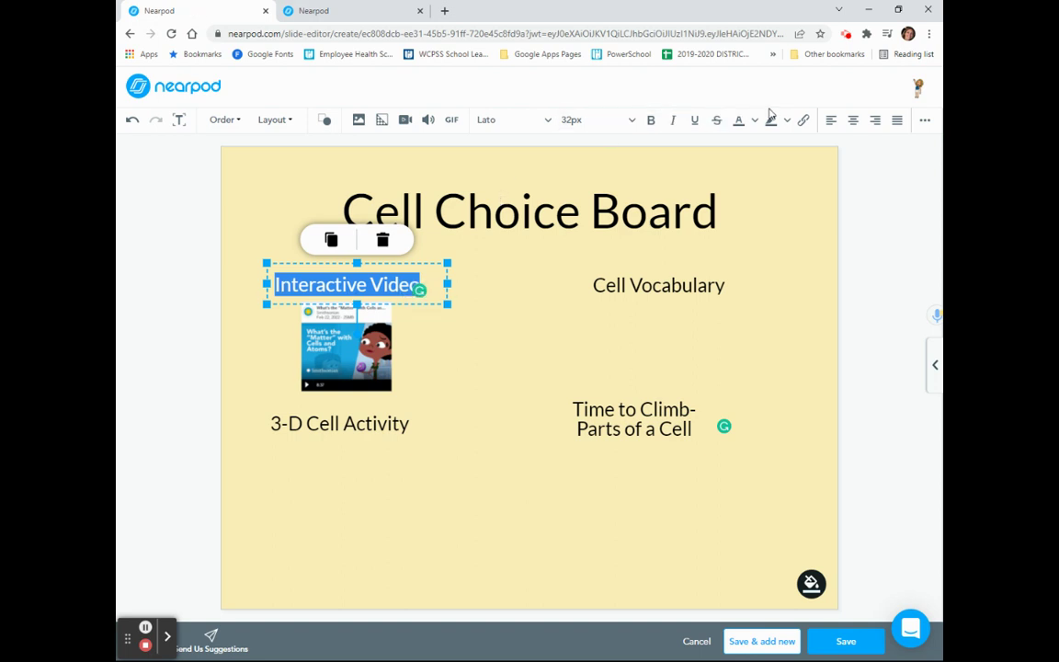
{"action": "left_click", "coordinate": [803, 121]}
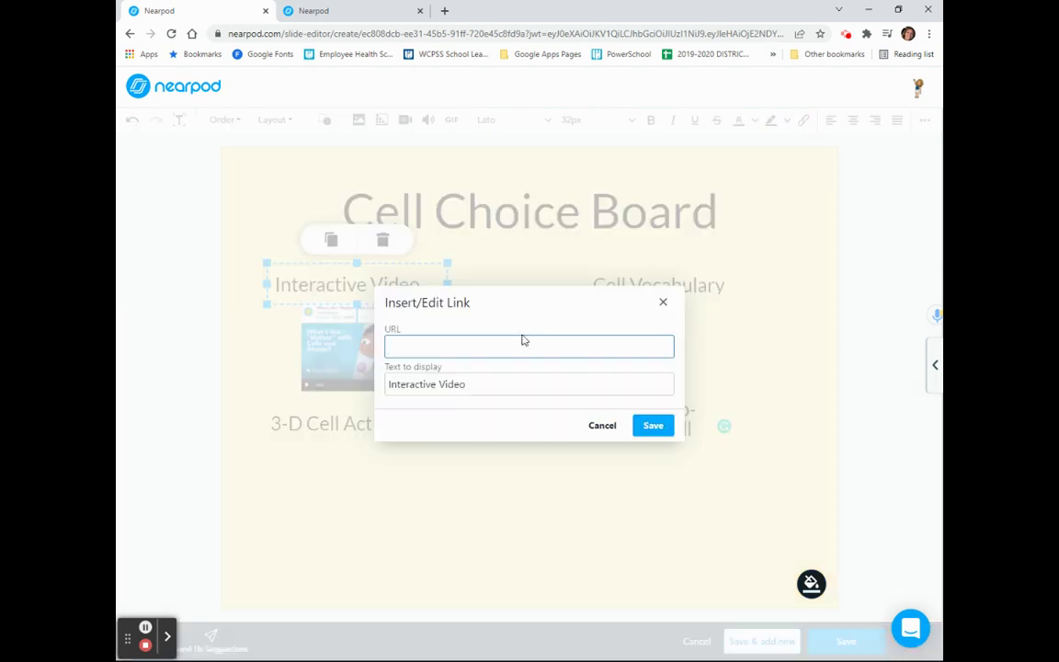
{"action": "type", "text": "https://app.nearpod.com/?pin=48F9Q"}
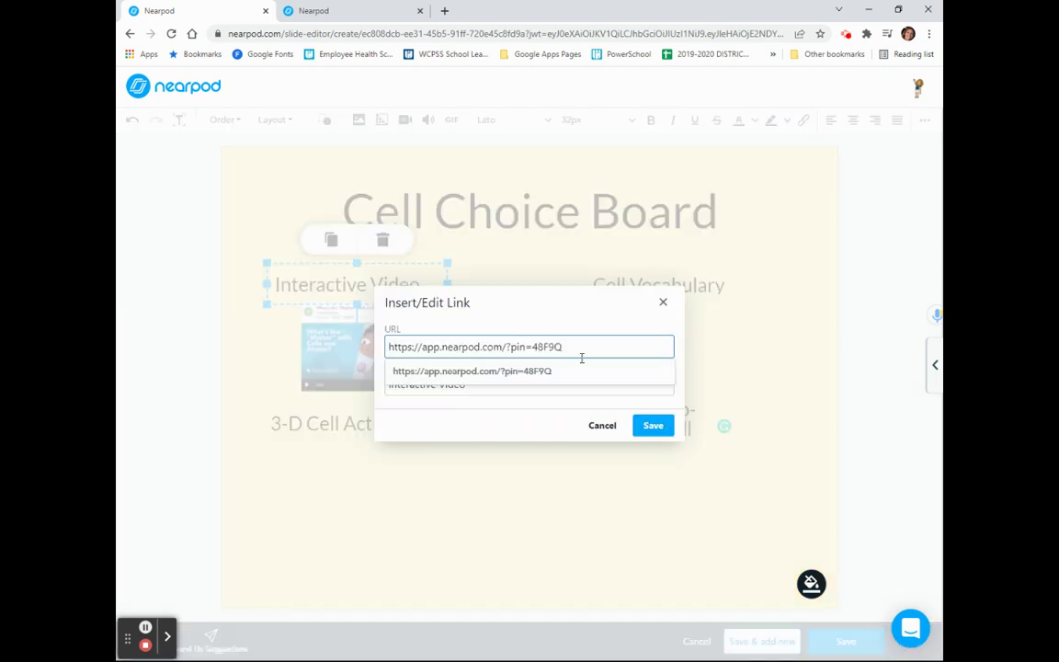
{"action": "left_click", "coordinate": [652, 426]}
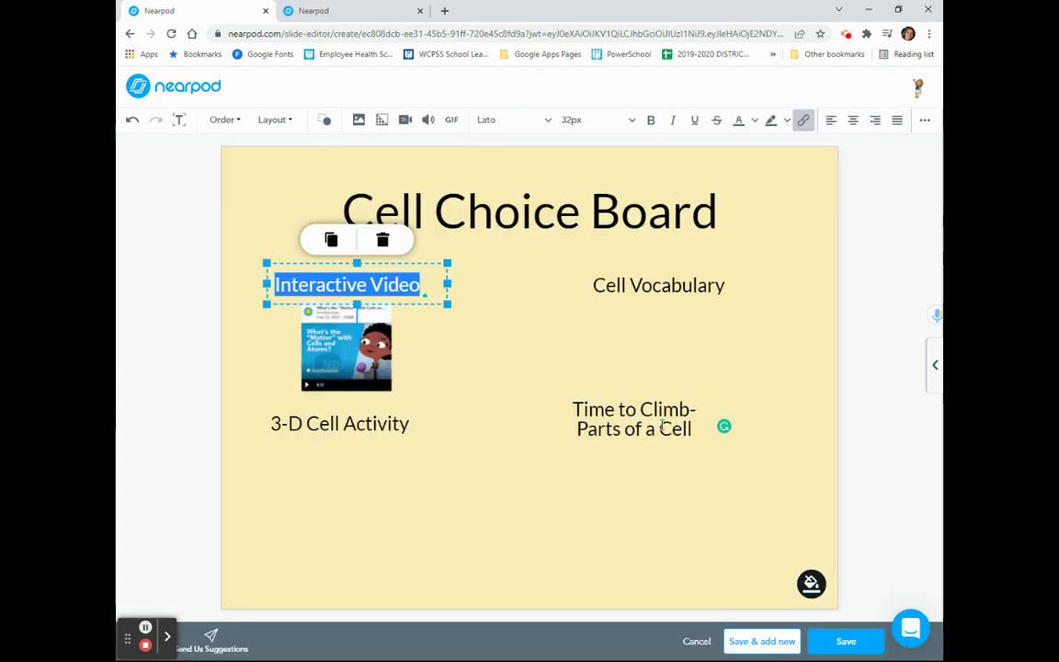
{"action": "left_click", "coordinate": [511, 420]}
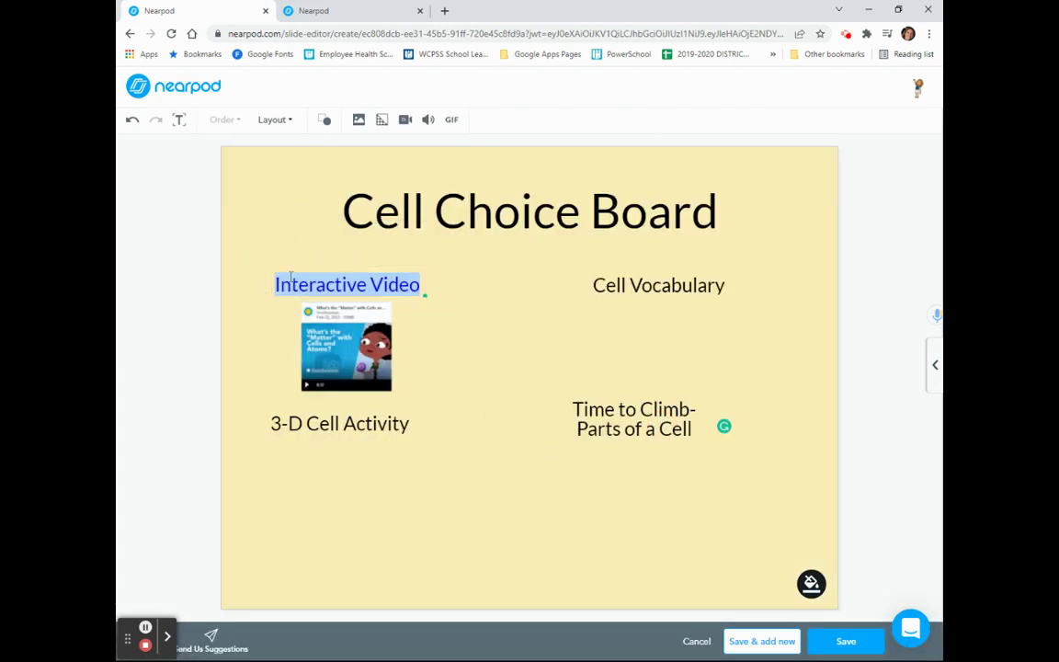
Step: Reselect the Interactive Video label and check the 3-D cell lesson's student-paced options without launching
{"action": "left_click", "coordinate": [363, 285]}
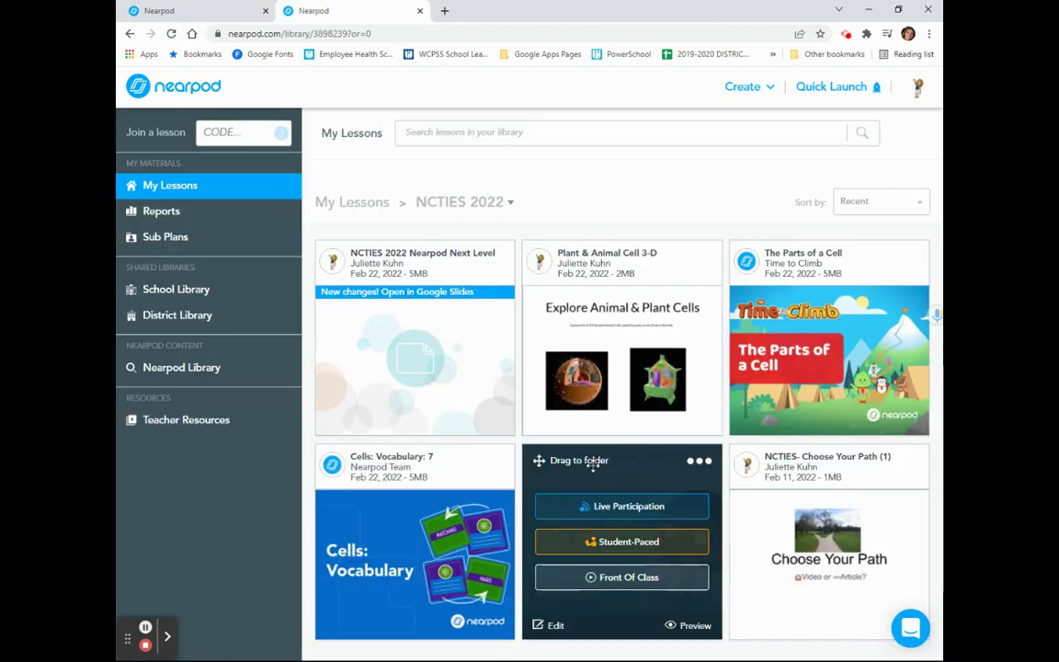
{"action": "mouse_move", "coordinate": [626, 402]}
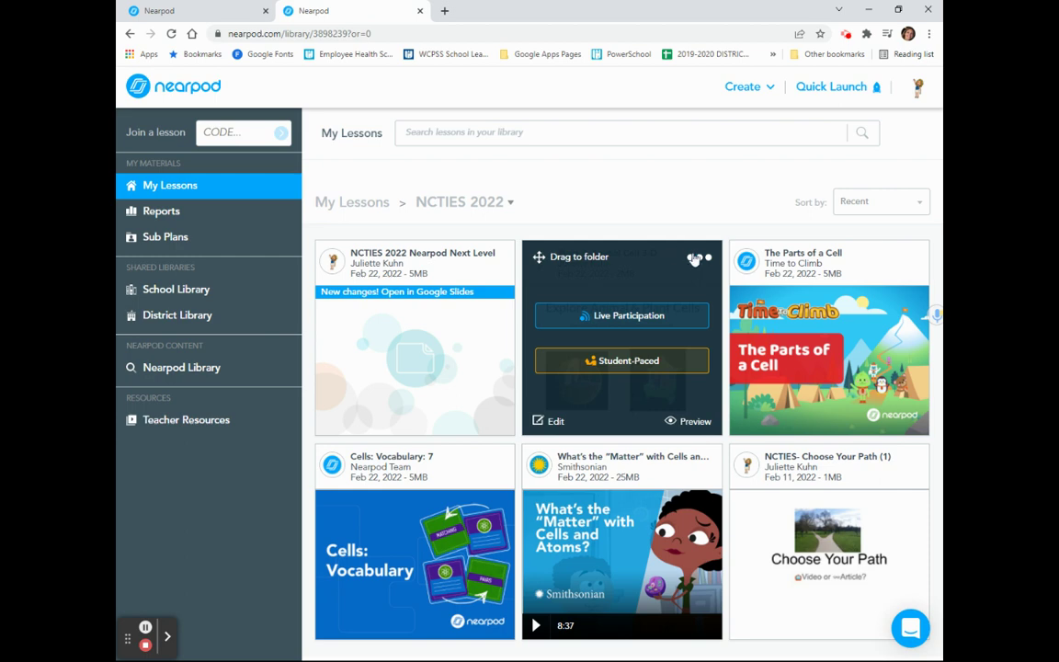
{"action": "left_click", "coordinate": [641, 368]}
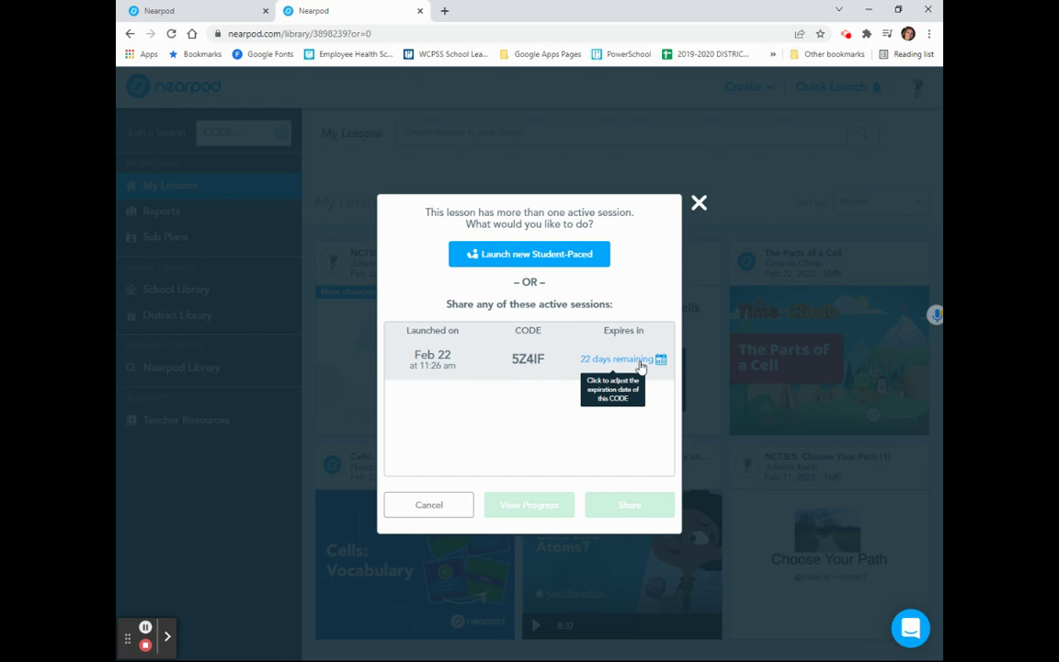
{"action": "left_click", "coordinate": [840, 365]}
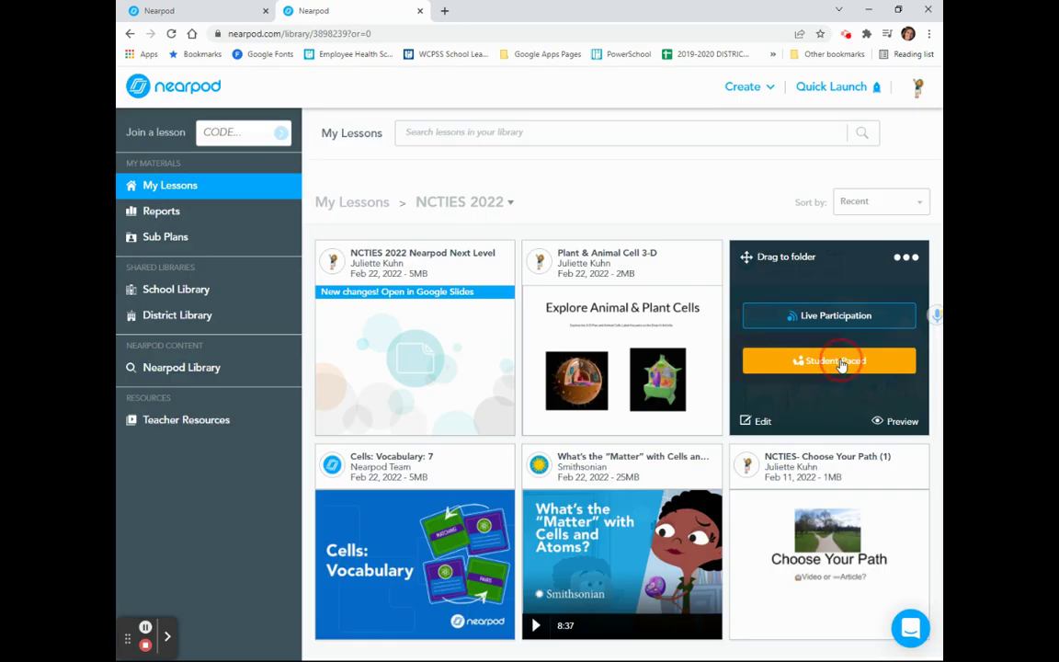
Step: Extend The Parts of a Cell student-paced session to expire April 9 and share it
{"action": "left_click", "coordinate": [840, 361]}
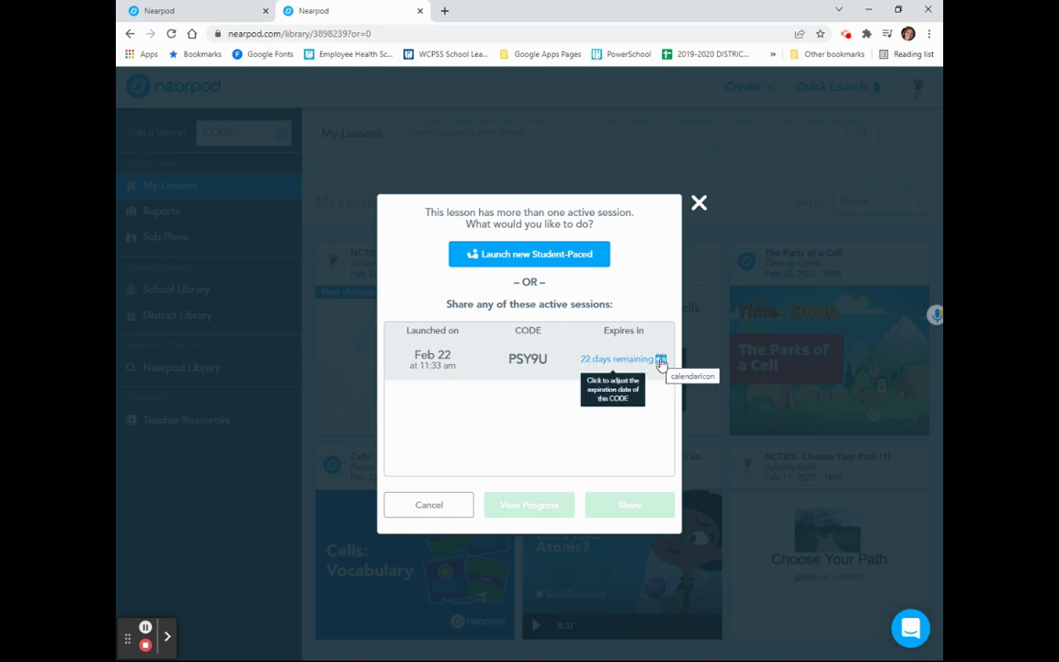
{"action": "left_click", "coordinate": [660, 361]}
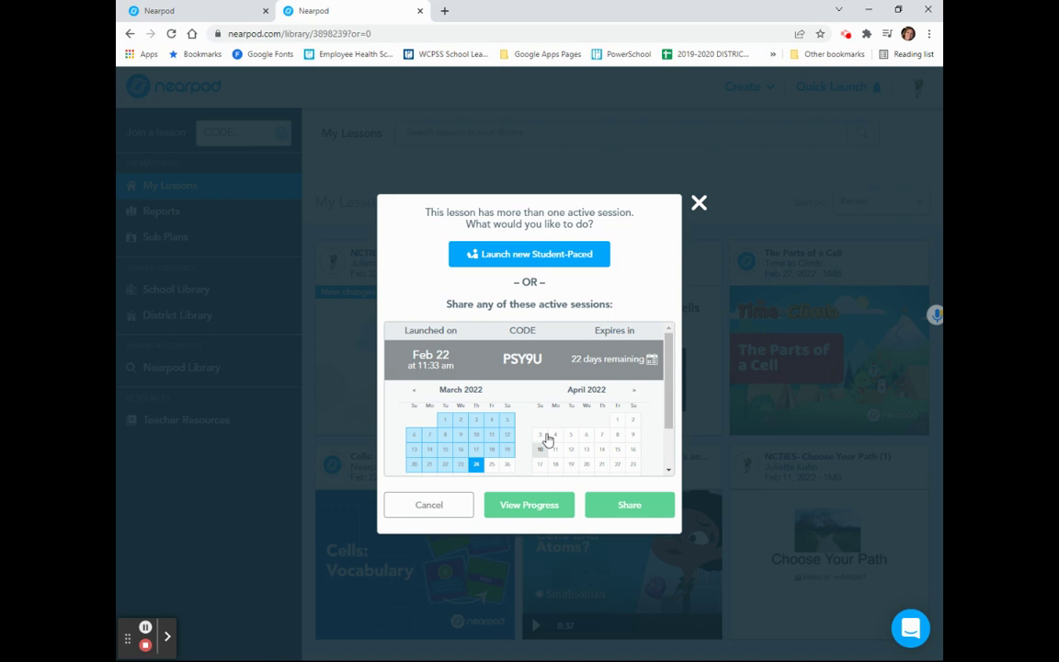
{"action": "left_click", "coordinate": [632, 434]}
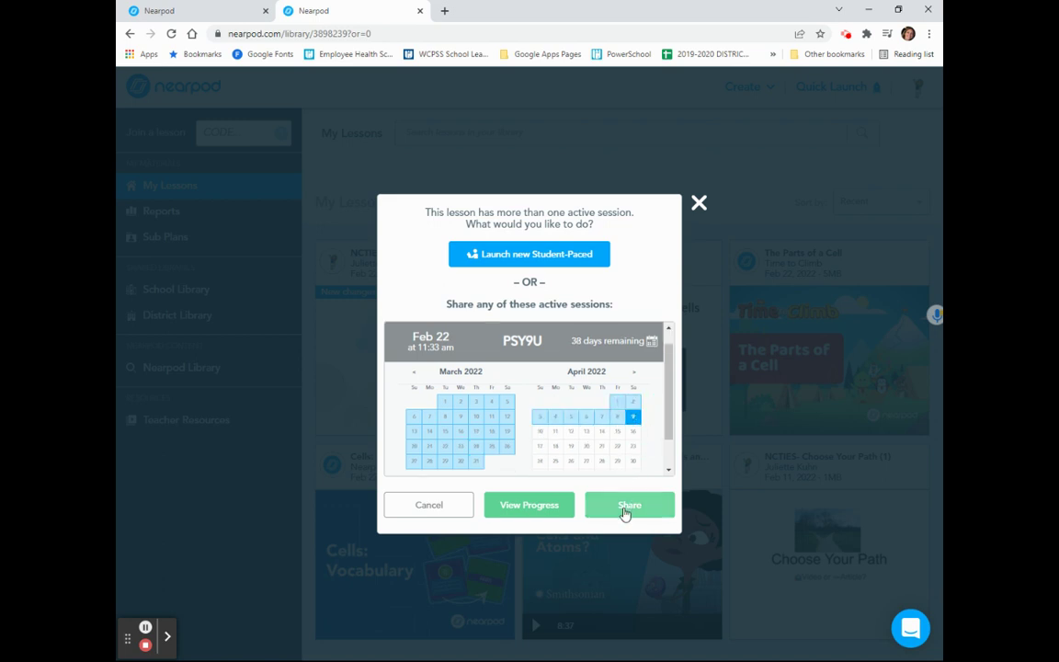
{"action": "left_click", "coordinate": [625, 515]}
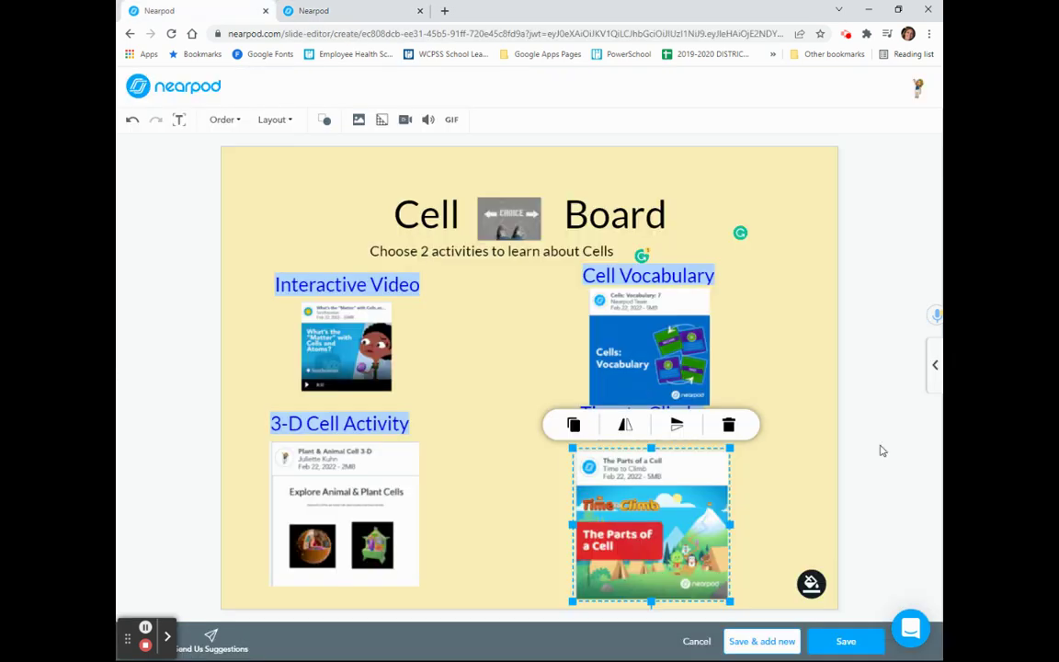
{"action": "left_click", "coordinate": [456, 360]}
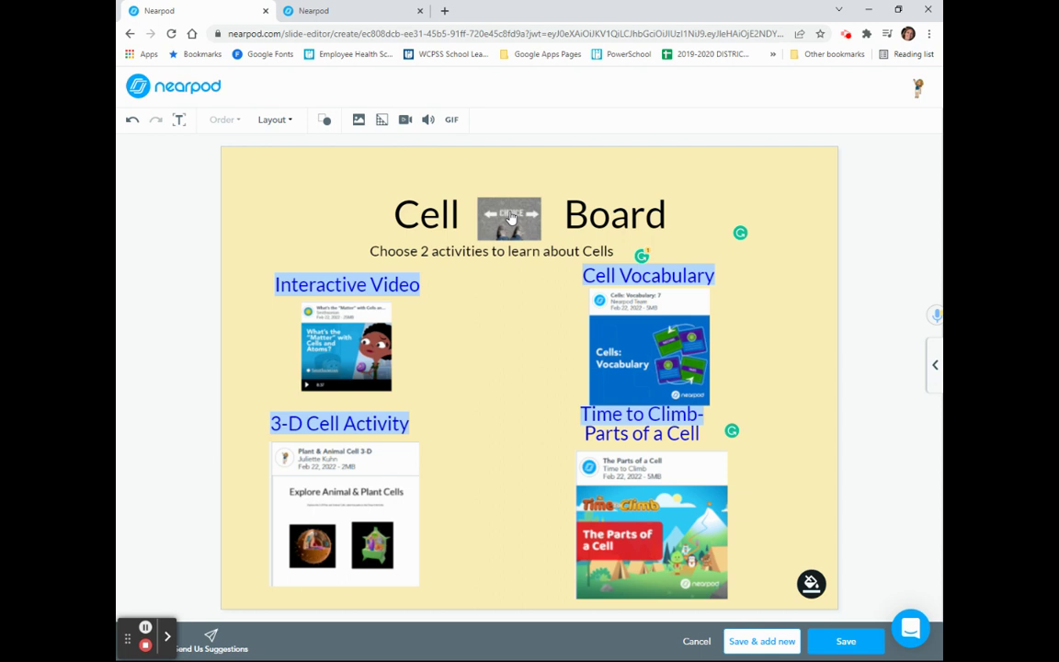
{"action": "left_click", "coordinate": [357, 126]}
{"action": "left_click", "coordinate": [353, 147]}
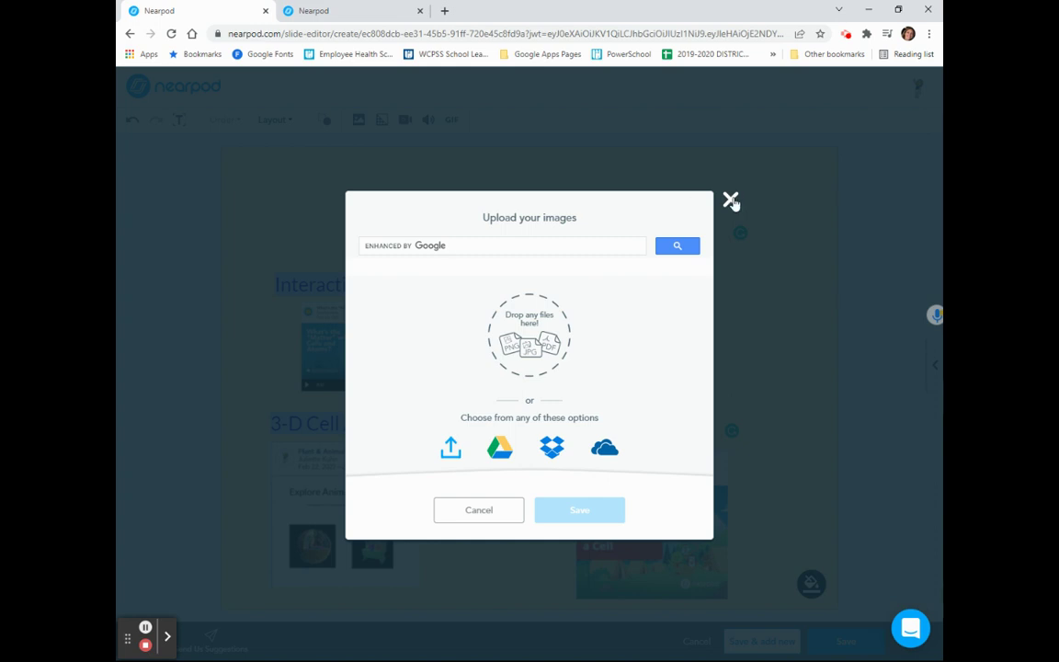
{"action": "left_click", "coordinate": [730, 200]}
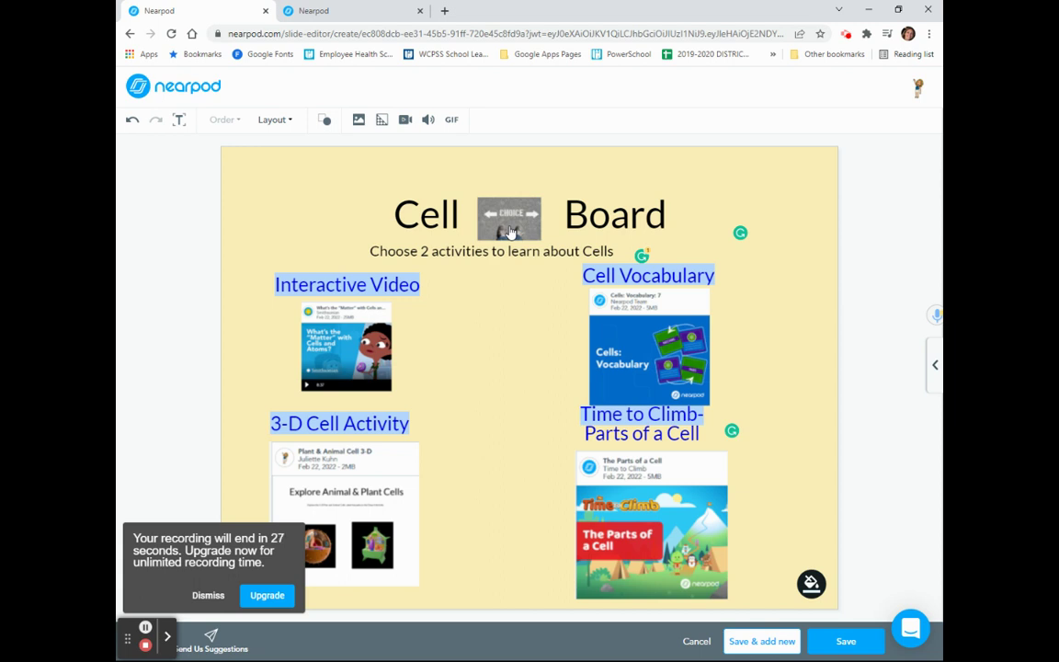
Step: Save the Cell Choice Board slide to get a student join code valid through Mar 31, 2022
{"action": "left_click", "coordinate": [830, 644]}
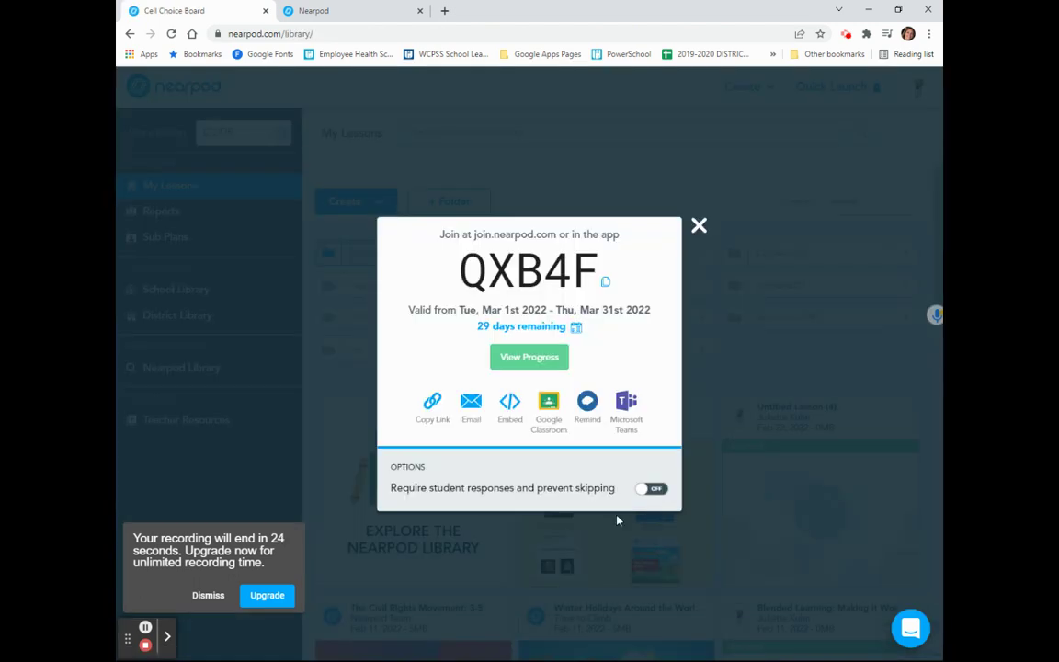